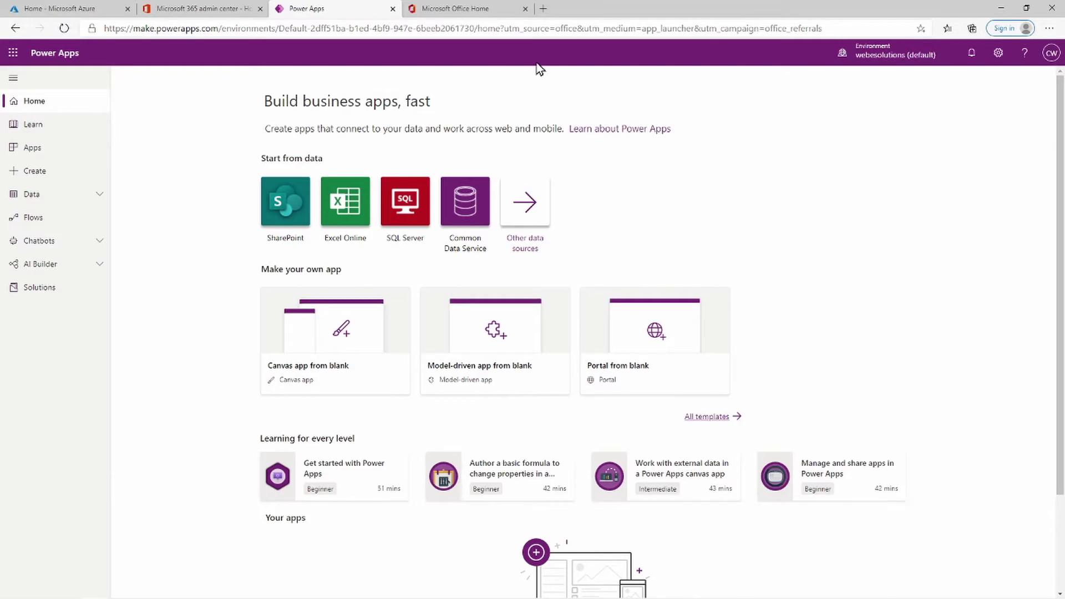
Switch to the Microsoft Office Home browser tab.
{"action": "left_click", "coordinate": [432, 10]}
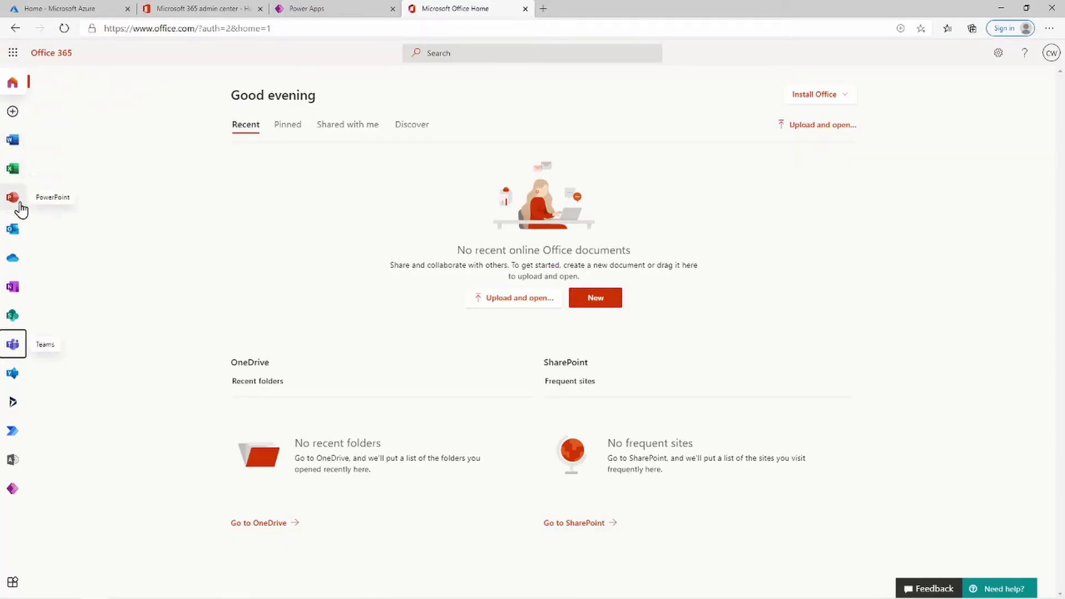
Launch Microsoft Teams from the Office 365 app rail.
{"action": "left_click", "coordinate": [14, 345]}
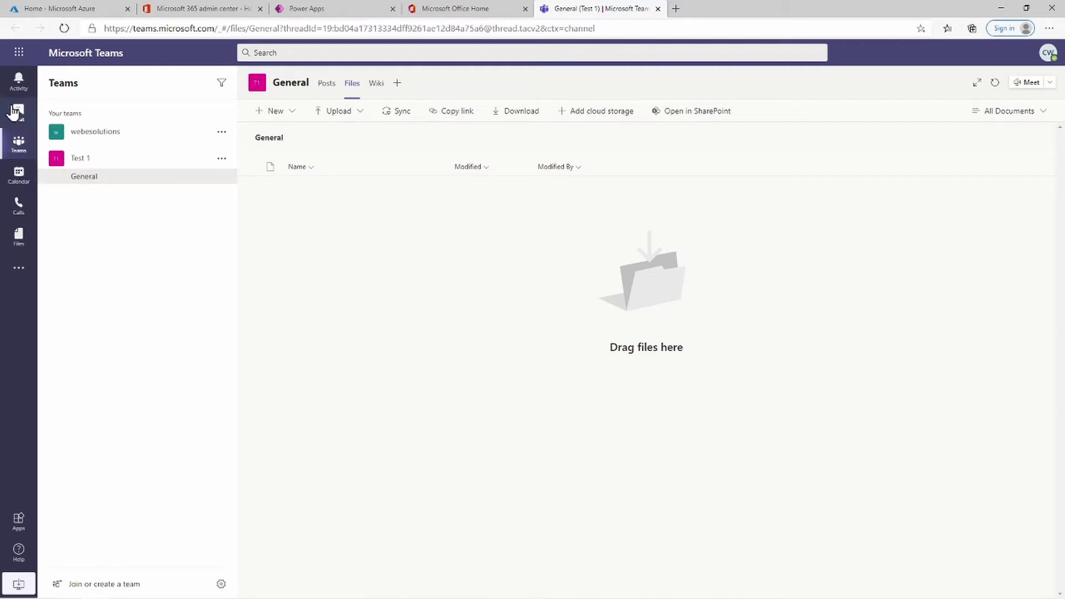
Create a private team from scratch named 'EmployeeTeam'.
{"action": "left_click", "coordinate": [18, 145]}
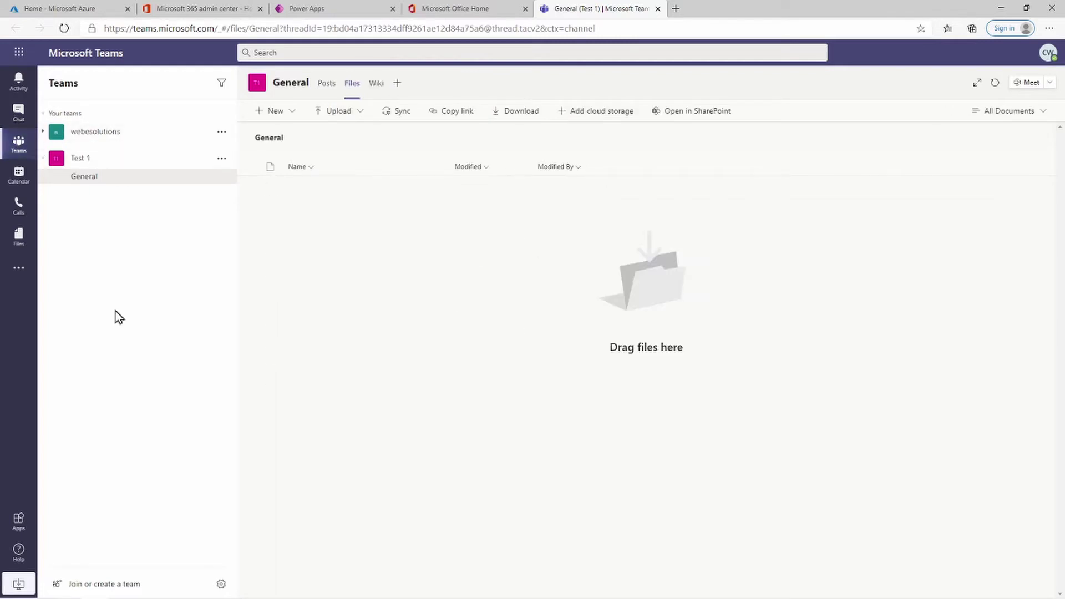
{"action": "left_click", "coordinate": [98, 589]}
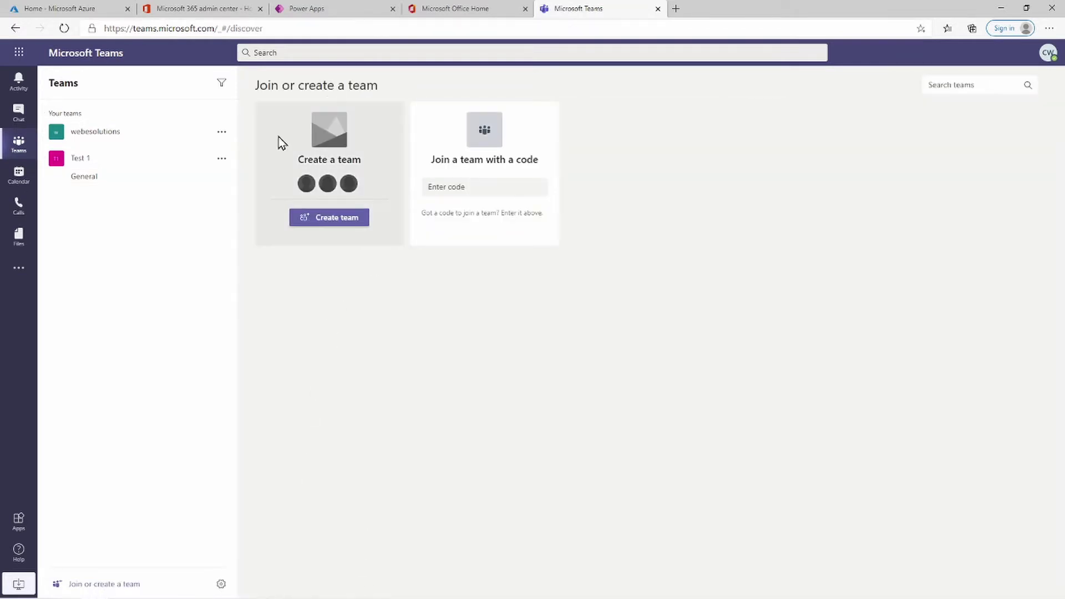
{"action": "left_click", "coordinate": [335, 218]}
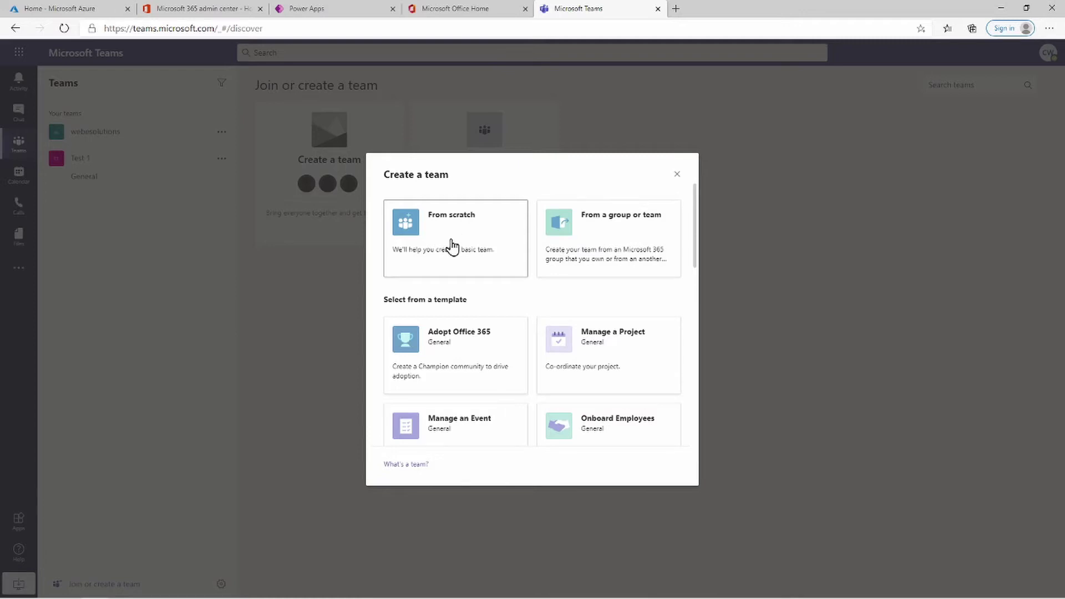
{"action": "left_click", "coordinate": [453, 247]}
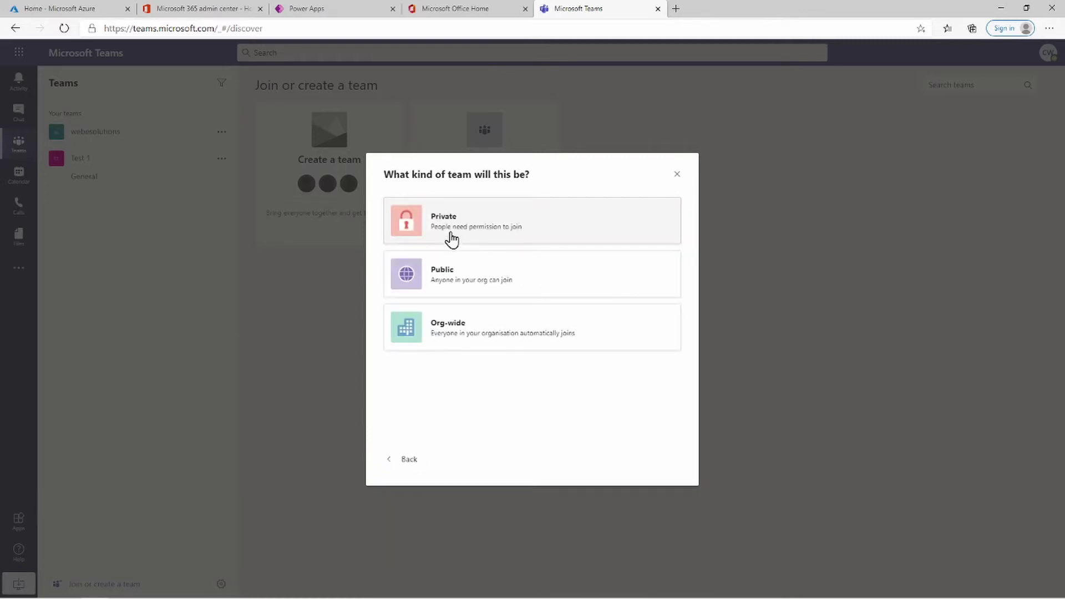
{"action": "left_click", "coordinate": [452, 238]}
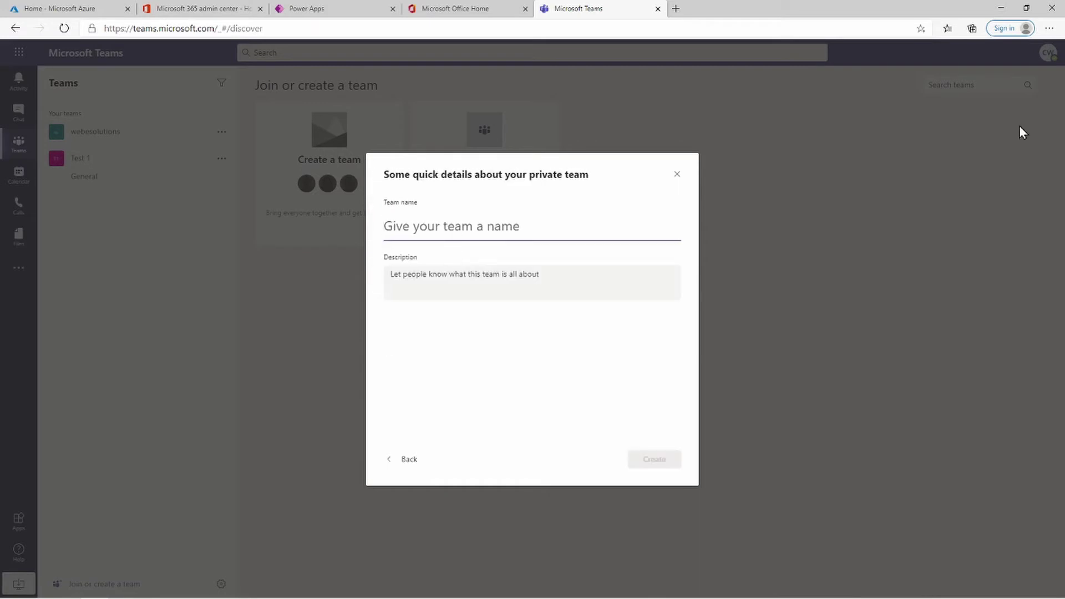
{"action": "type", "text": "E"}
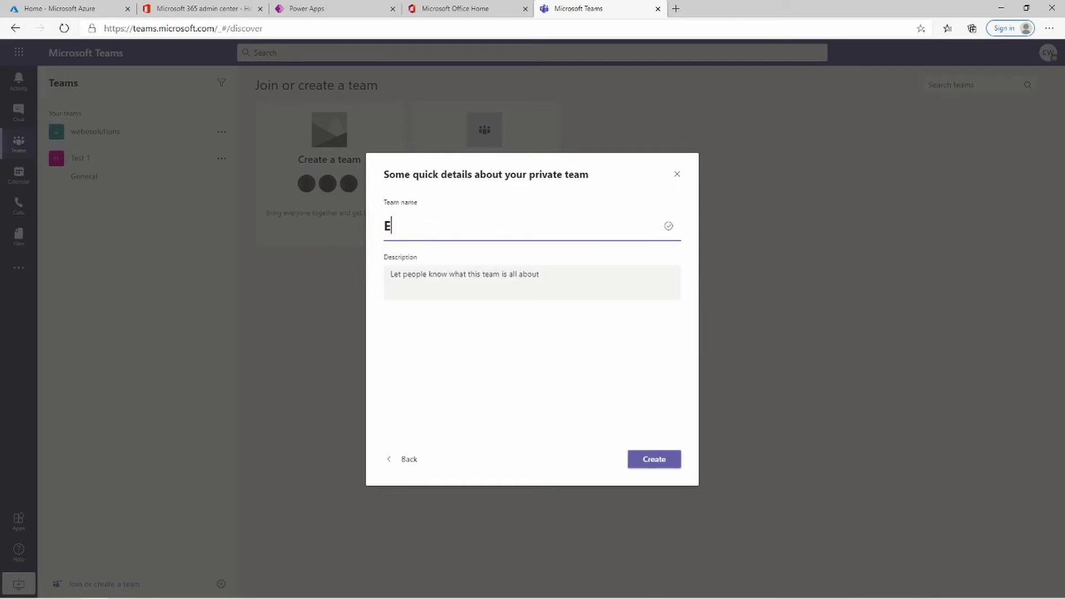
{"action": "type", "text": "mployeeTeam"}
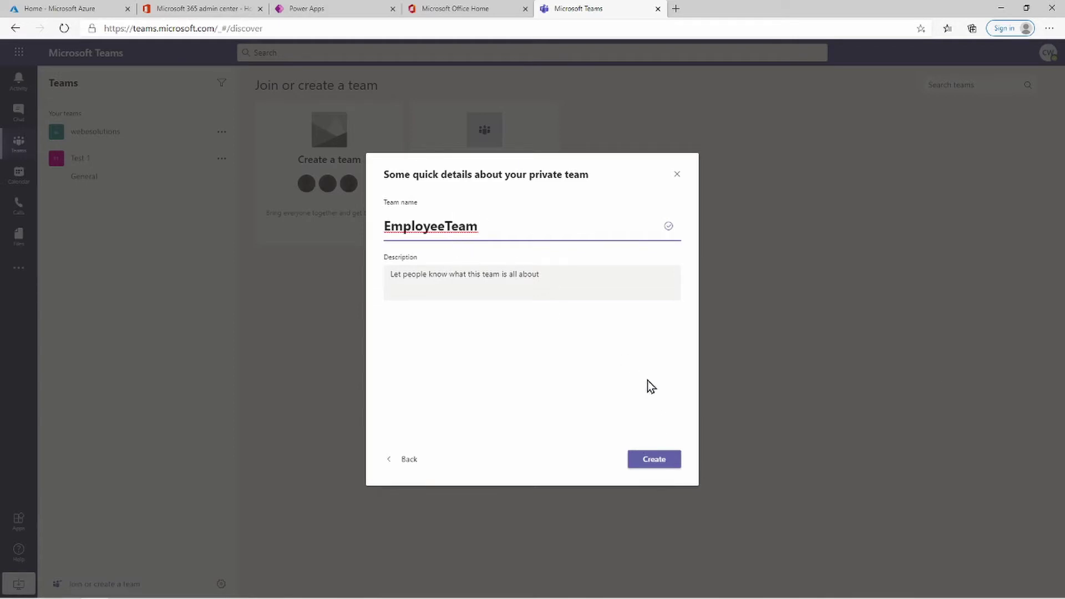
{"action": "left_click", "coordinate": [648, 461]}
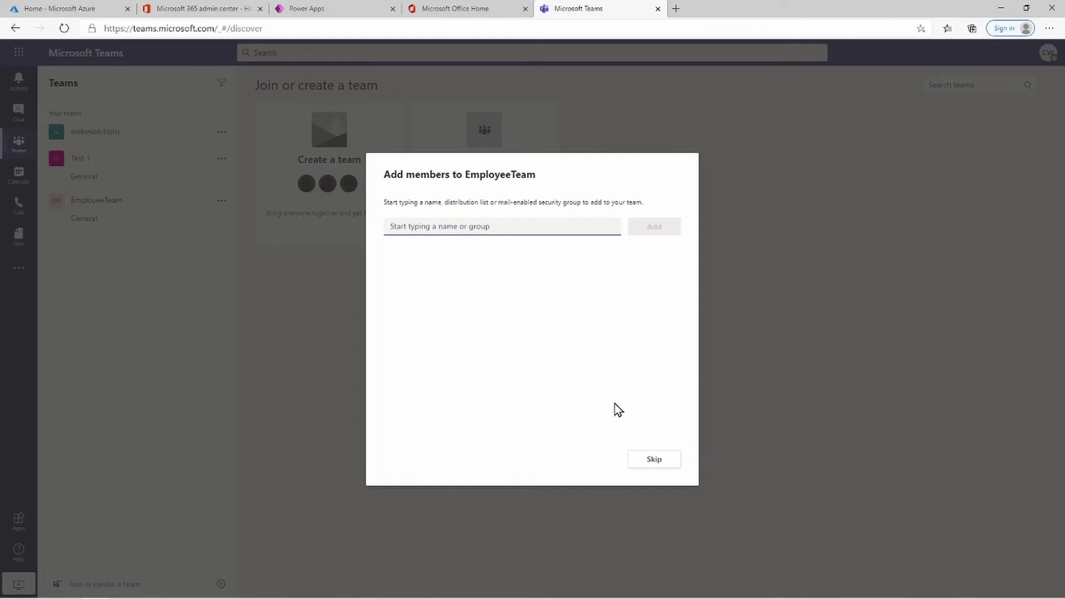
Skip adding members, open EmployeeTeam's General channel files in SharePoint, then go to the admin center.
{"action": "left_click", "coordinate": [652, 461]}
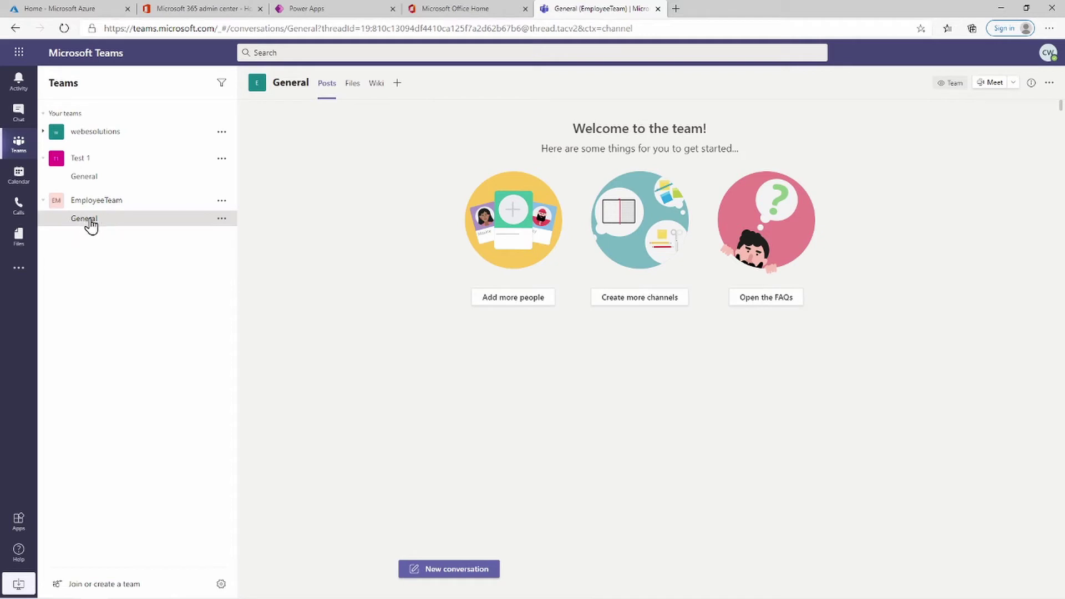
{"action": "left_click", "coordinate": [354, 88]}
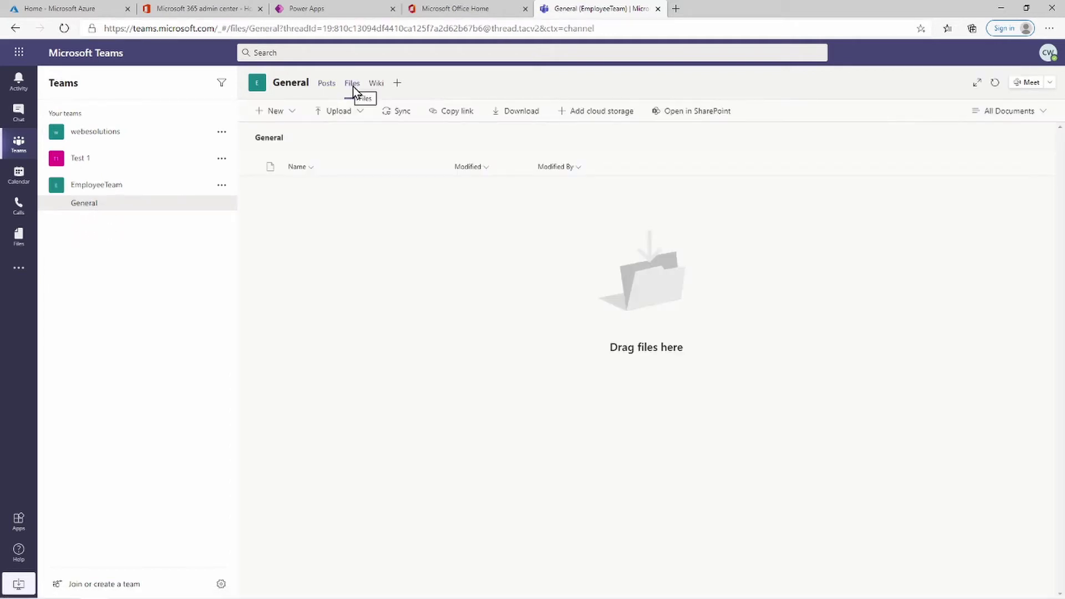
{"action": "left_click", "coordinate": [697, 114]}
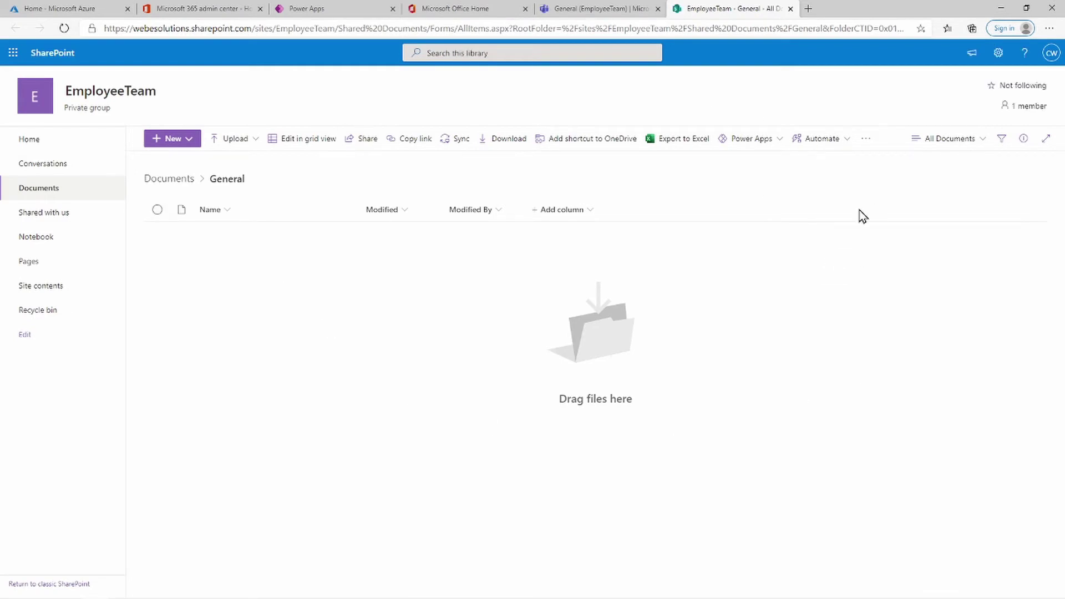
{"action": "left_click", "coordinate": [186, 17]}
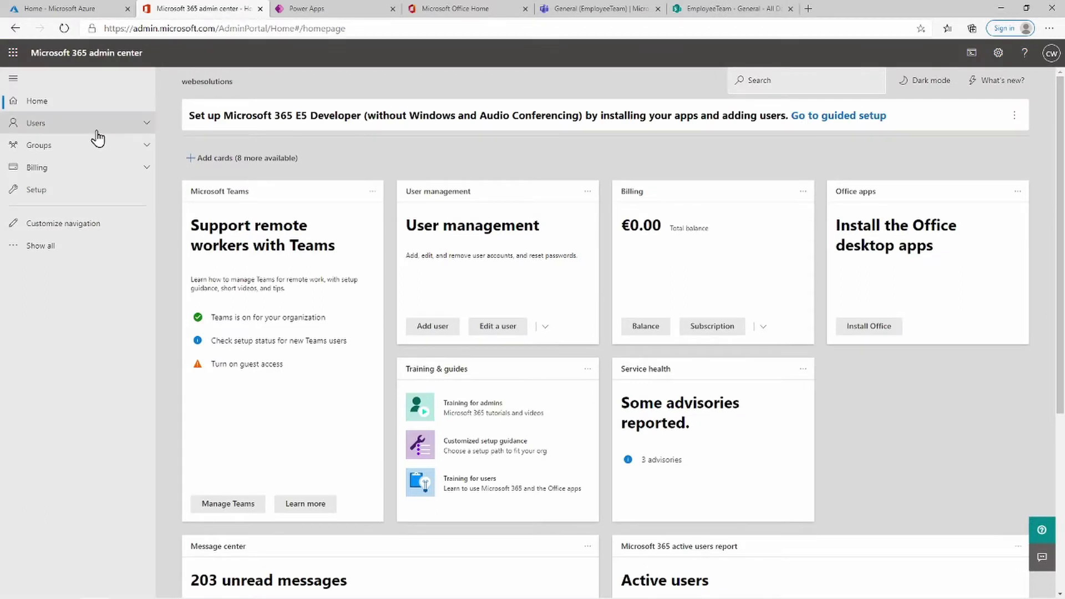
Open the SharePoint admin center from the Admin centers list.
{"action": "left_click", "coordinate": [53, 247]}
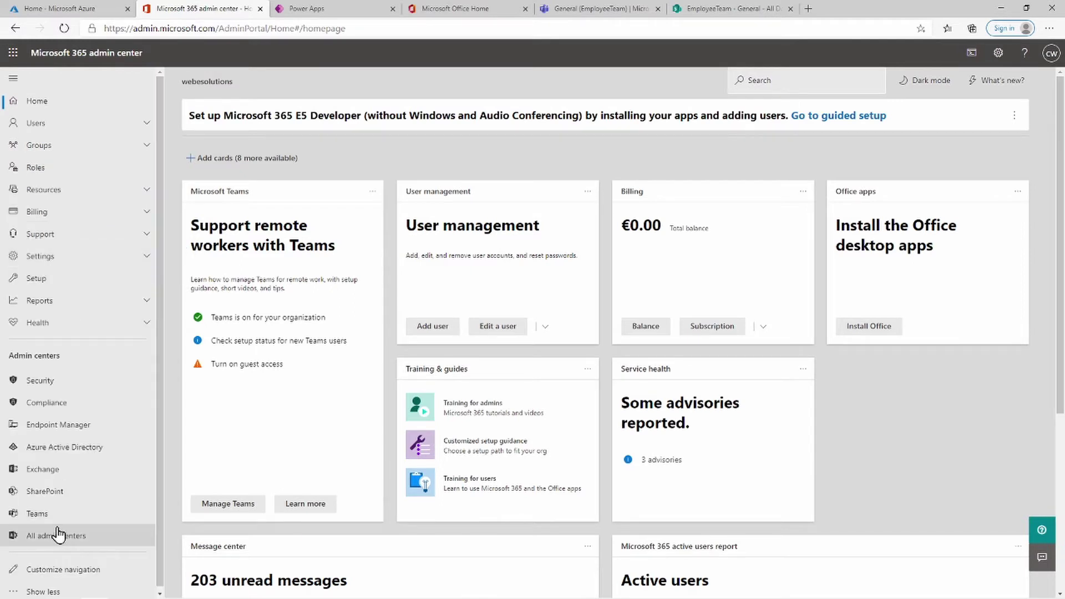
{"action": "left_click", "coordinate": [53, 497]}
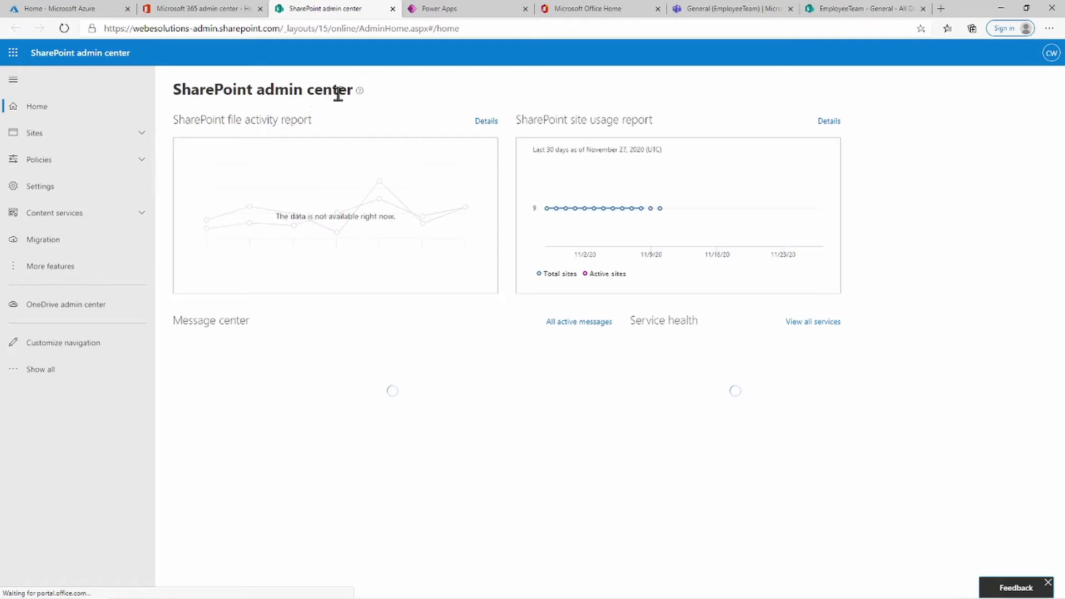
Check the Active sites list for EmployeeTeam, then return to EmployeeTeam's files in Teams.
{"action": "left_click", "coordinate": [79, 136]}
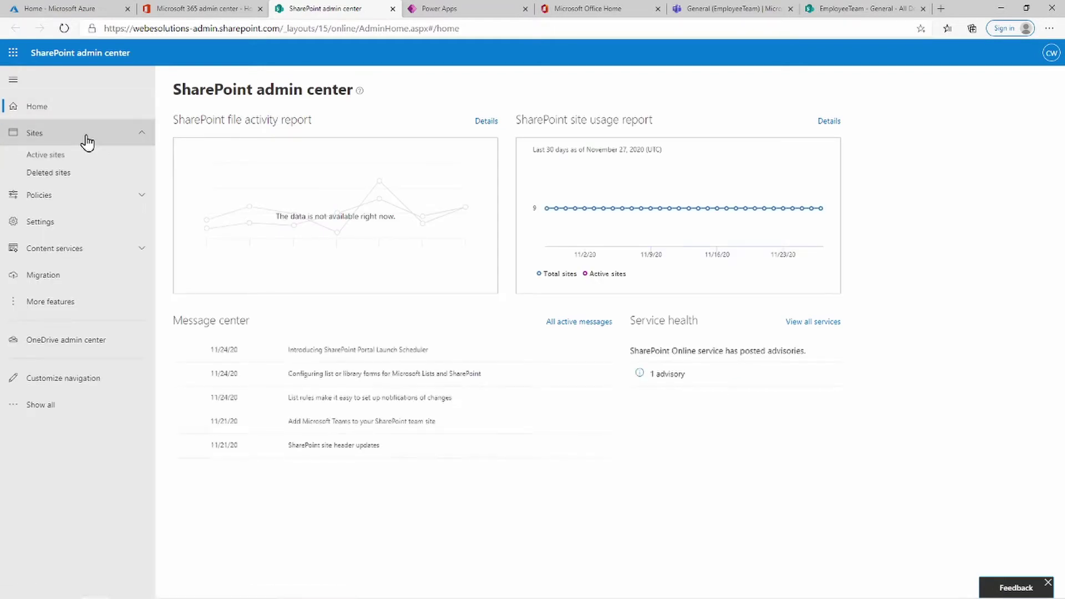
{"action": "left_click", "coordinate": [75, 161]}
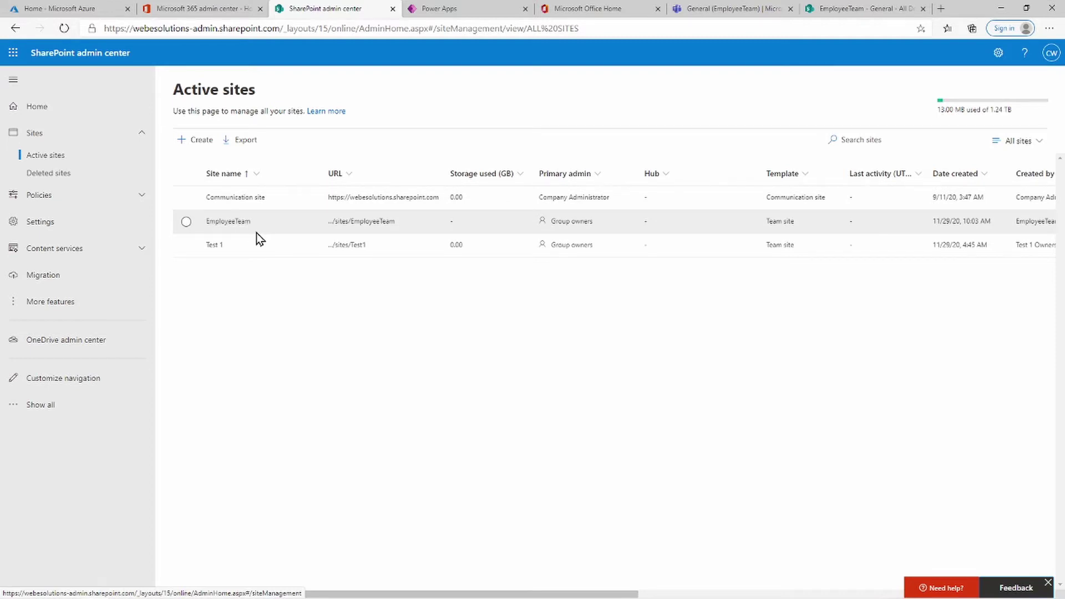
{"action": "left_click", "coordinate": [204, 147]}
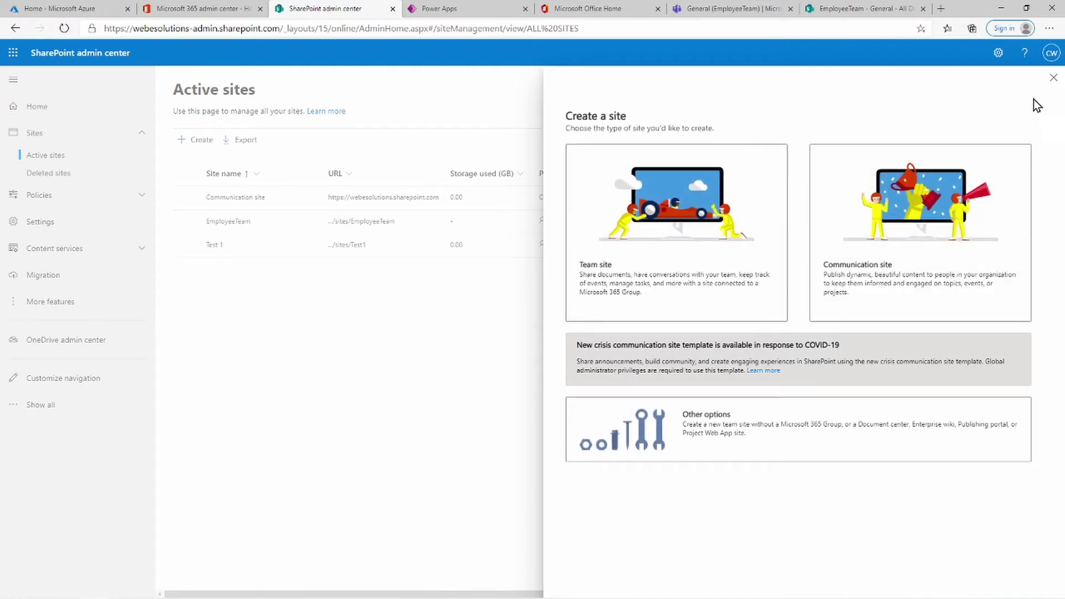
{"action": "left_click", "coordinate": [1054, 78]}
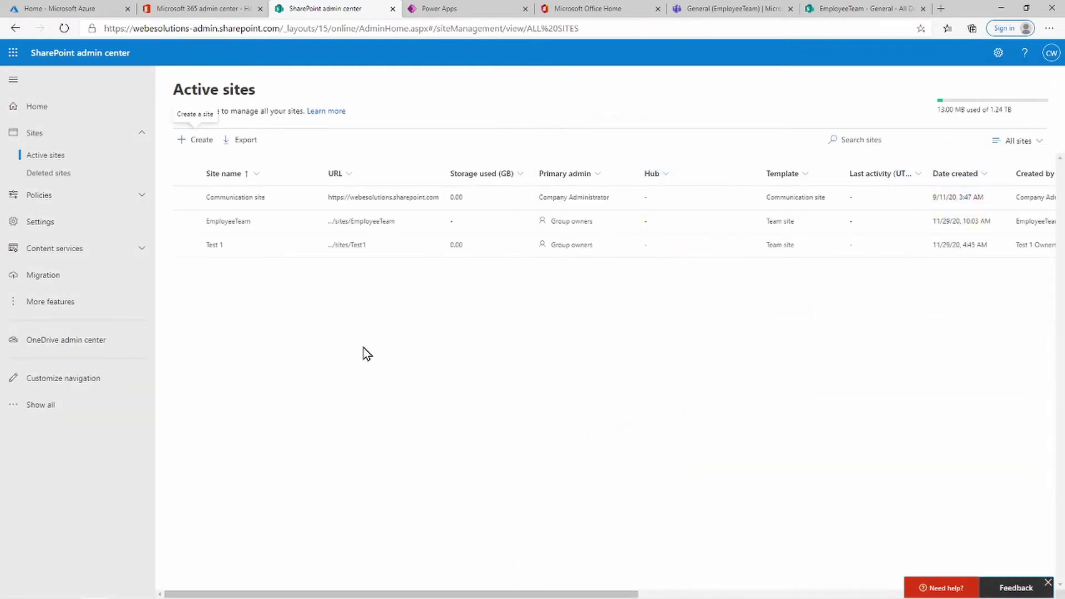
{"action": "left_click", "coordinate": [740, 8]}
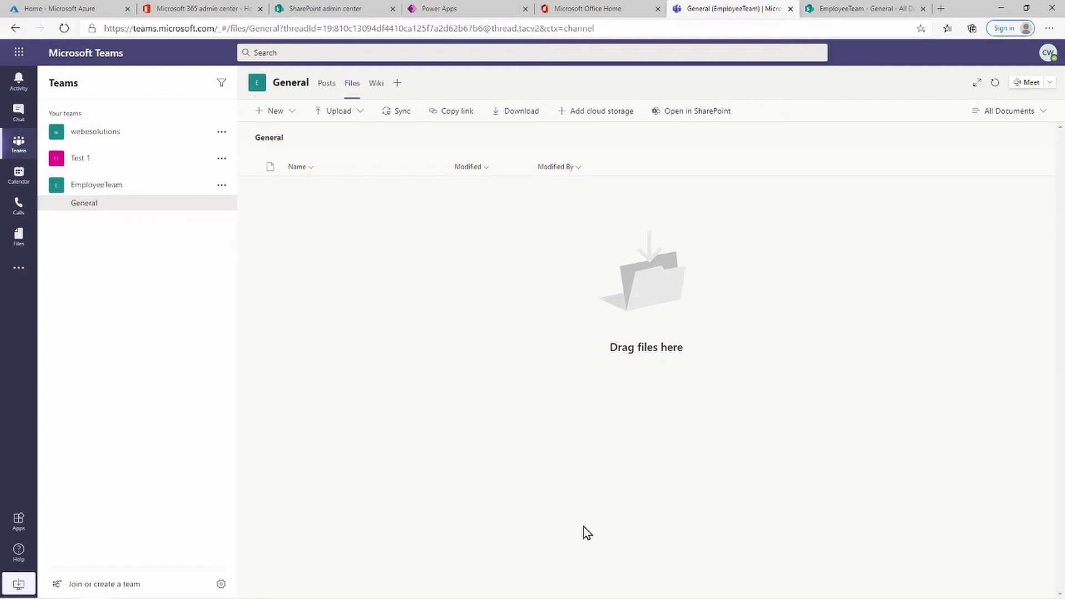
Glance at the EmployeeTeam SharePoint library, then return to the admin center's Active sites.
{"action": "left_click", "coordinate": [863, 6]}
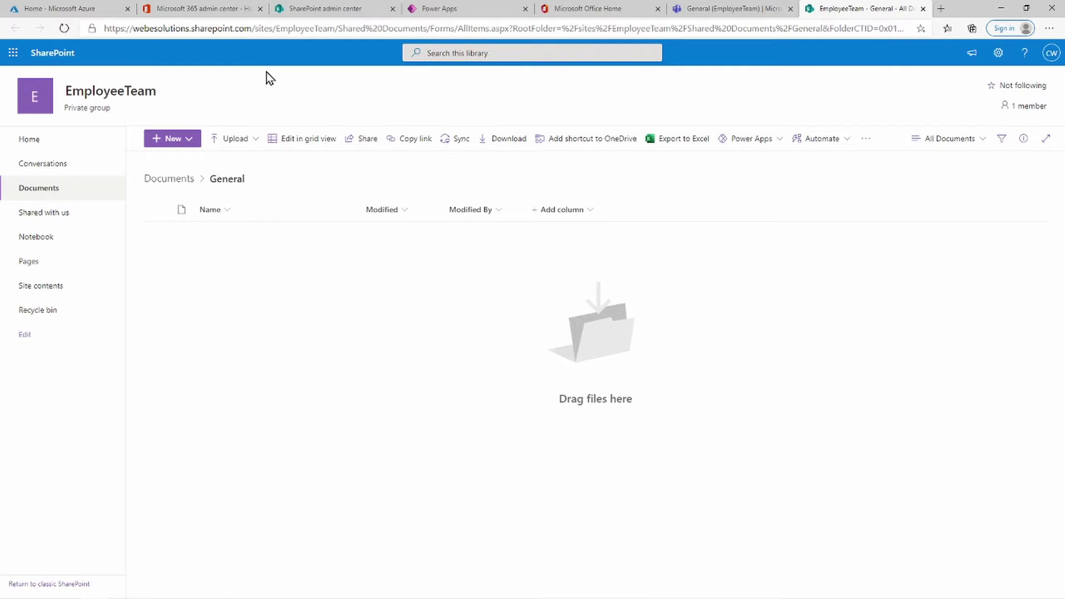
{"action": "left_click", "coordinate": [331, 12]}
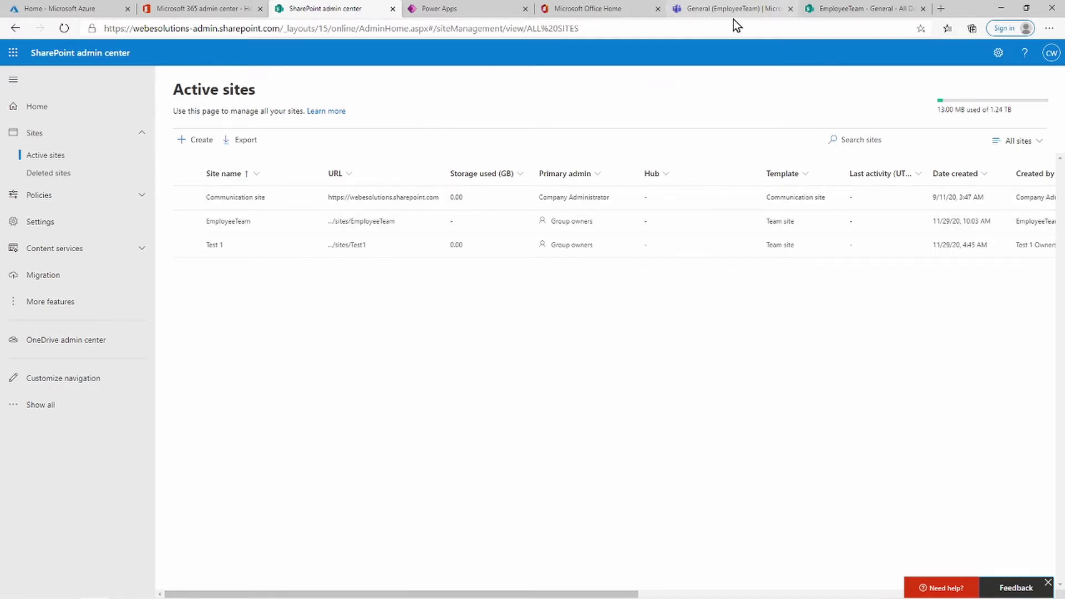
View the EmployeeTeam site's empty Documents › General library.
{"action": "left_click", "coordinate": [861, 15]}
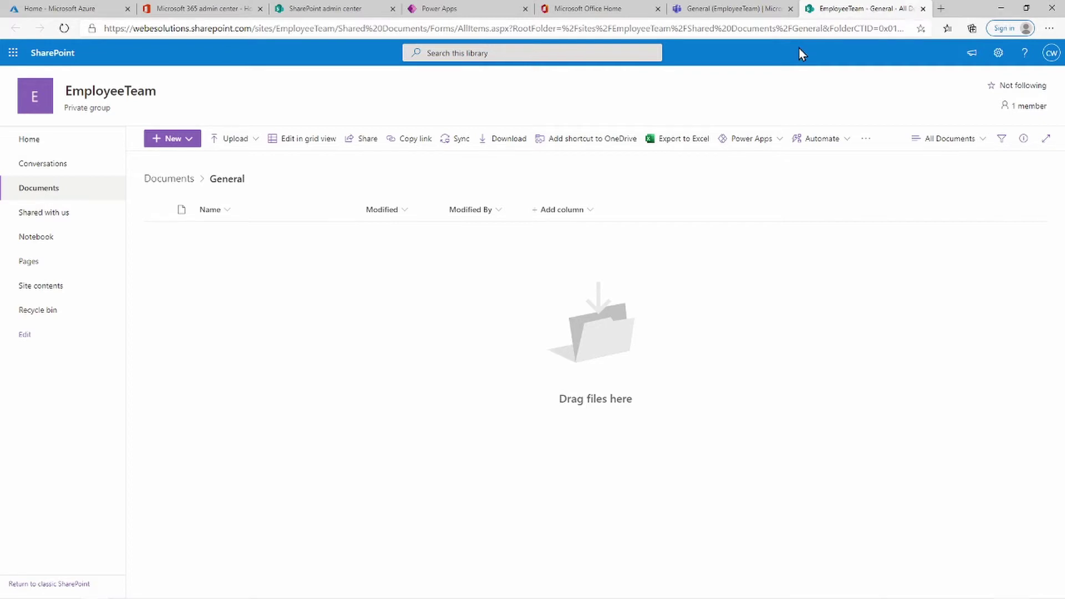
Select the EmployeeTeam site in Active sites, then view its empty Documents › General library.
{"action": "left_click", "coordinate": [751, 11]}
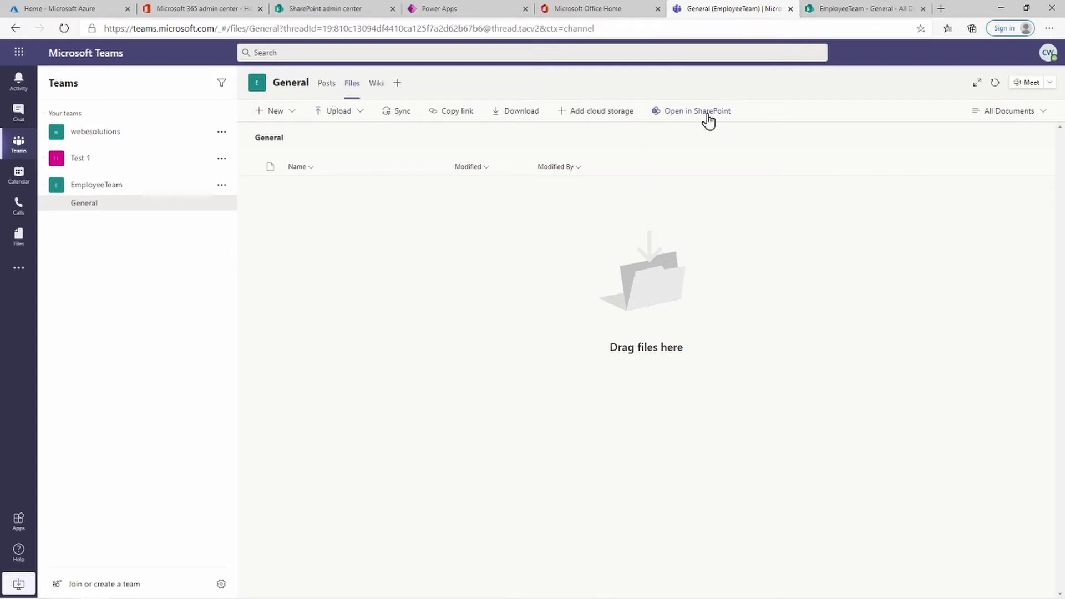
{"action": "left_click", "coordinate": [323, 8]}
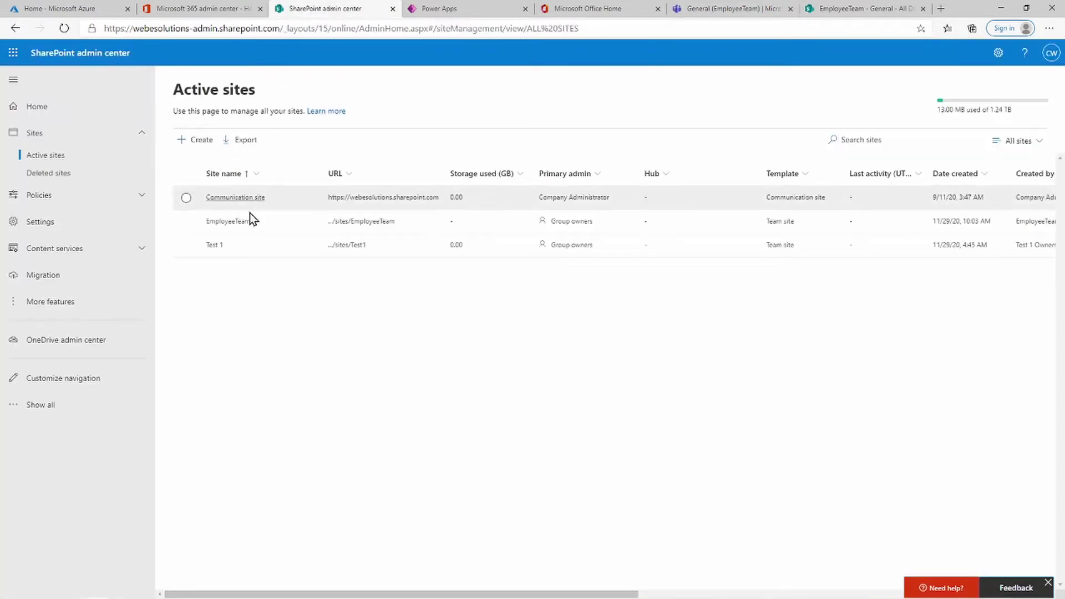
{"action": "left_click", "coordinate": [414, 230]}
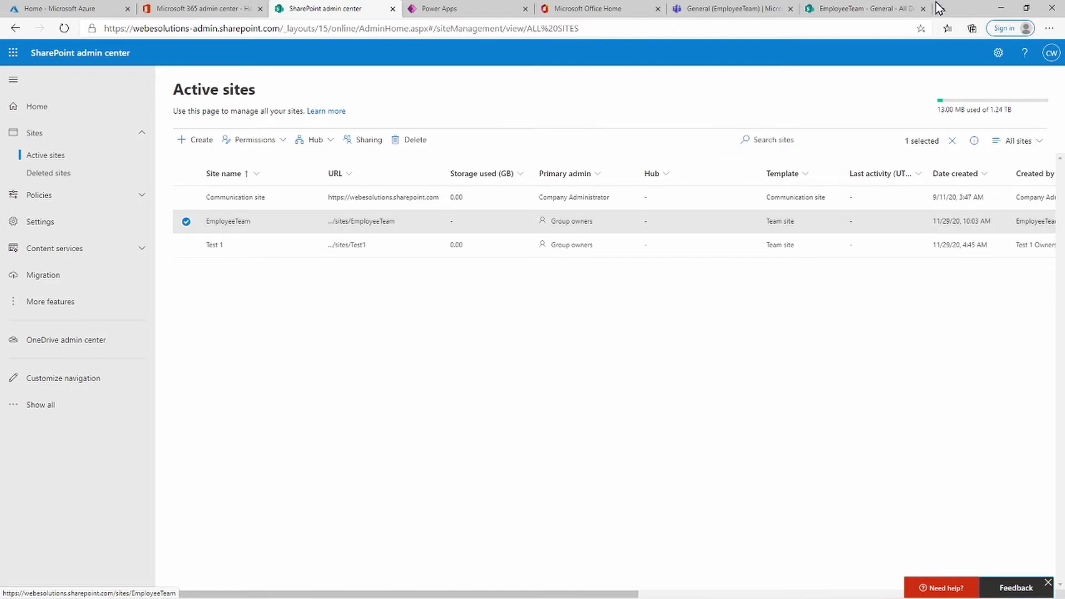
{"action": "left_click", "coordinate": [848, 15]}
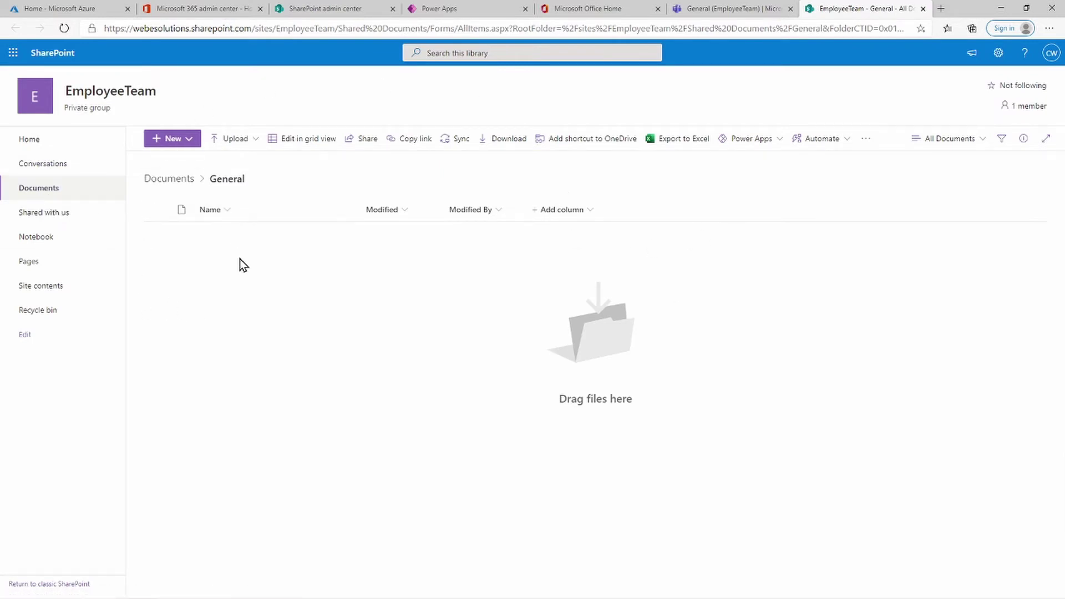
Add a folder named 'Employees' under Documents › General and open it.
{"action": "left_click", "coordinate": [189, 143]}
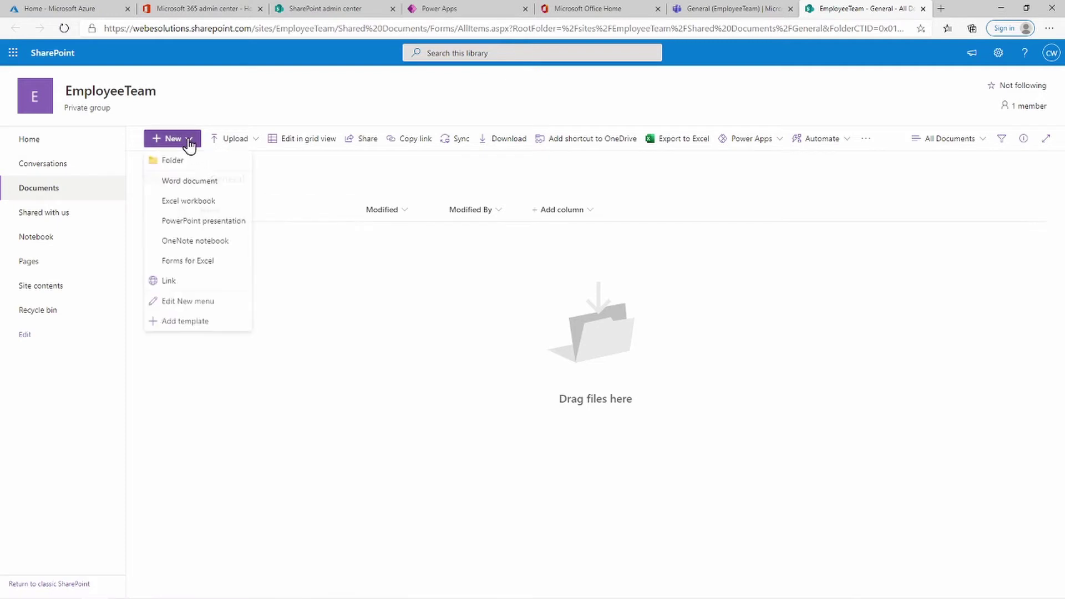
{"action": "left_click", "coordinate": [190, 162]}
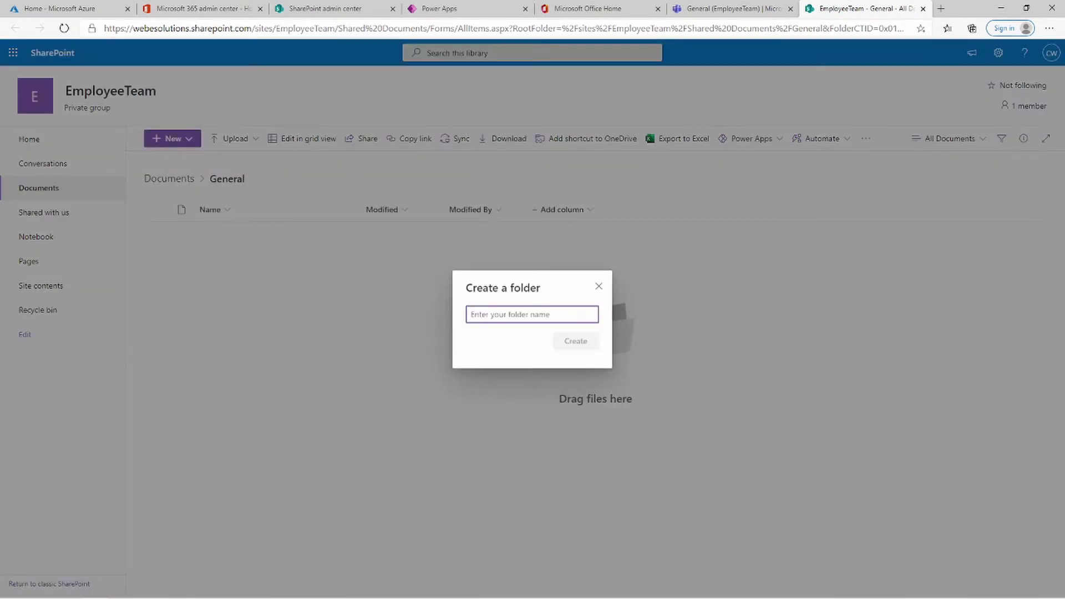
{"action": "type", "text": "Em"}
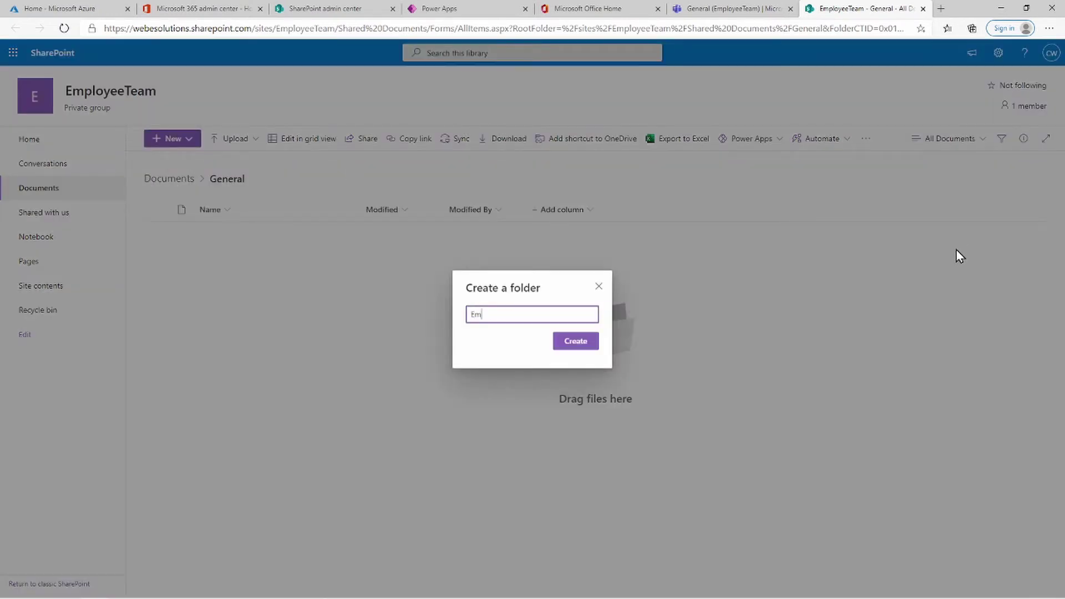
{"action": "type", "text": "ployees"}
{"action": "left_click", "coordinate": [588, 347]}
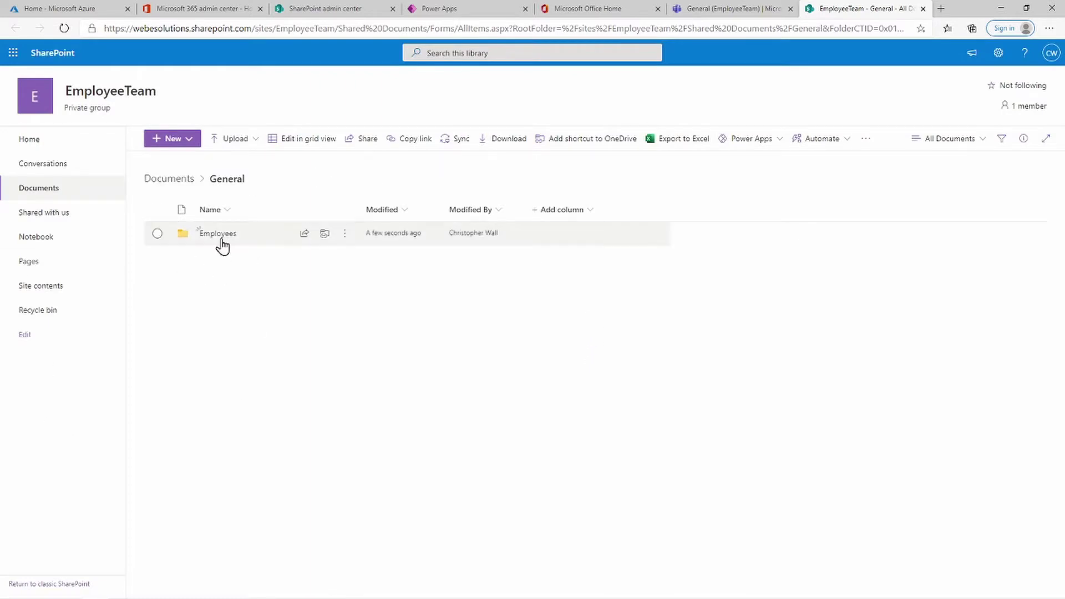
{"action": "left_click", "coordinate": [218, 235]}
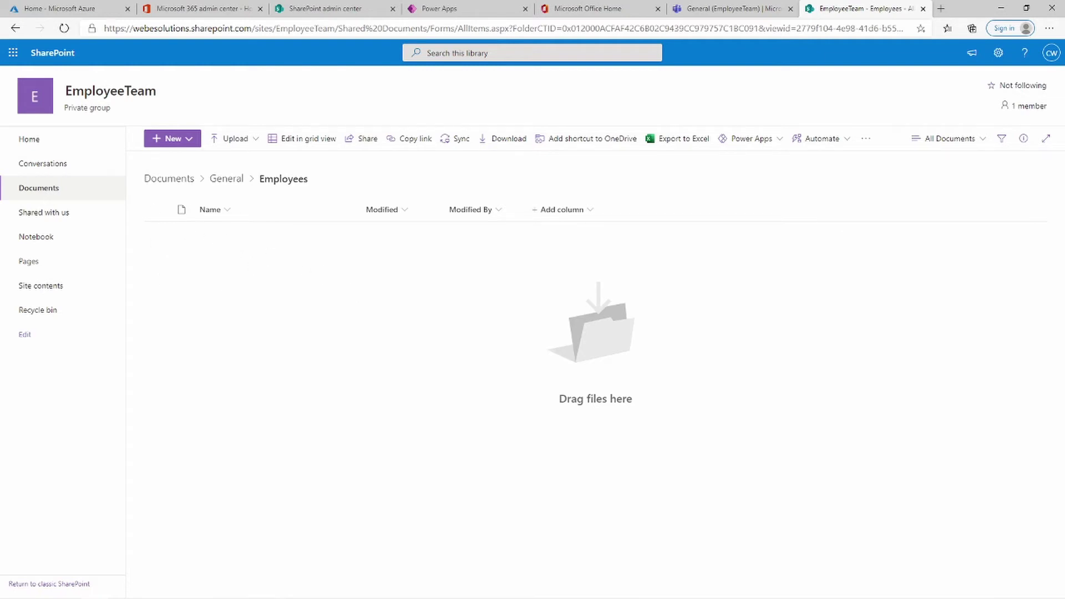
Upload the 22 employee photos, such as F4.jpg, M2.jpg and M13.jpg, into the Employees folder.
{"action": "left_click_drag", "start_coordinate": [549, 111], "coordinate": [536, 308]}
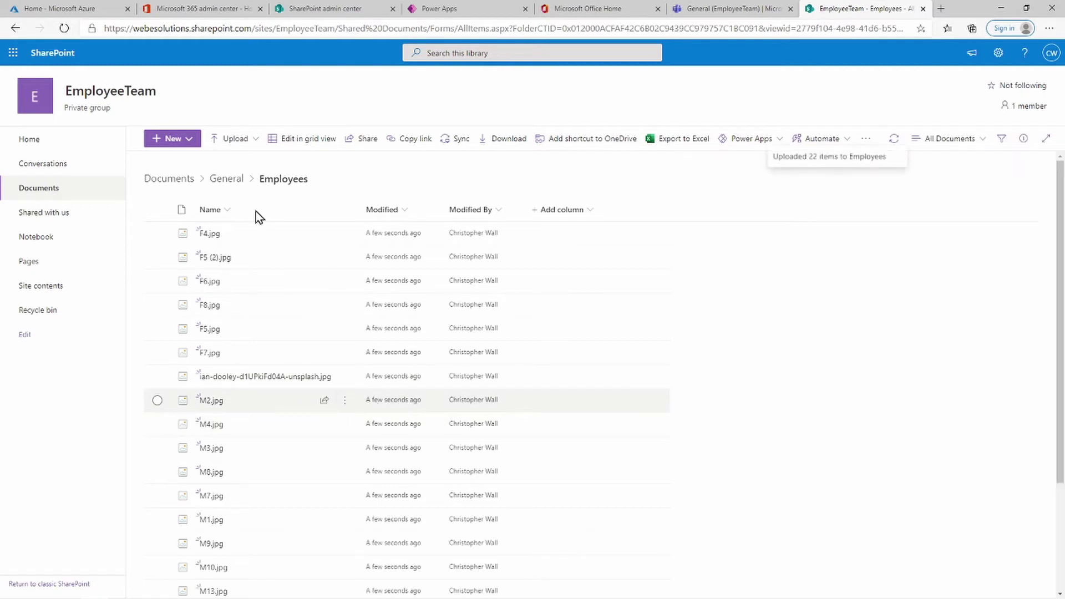
{"action": "left_click", "coordinate": [998, 52]}
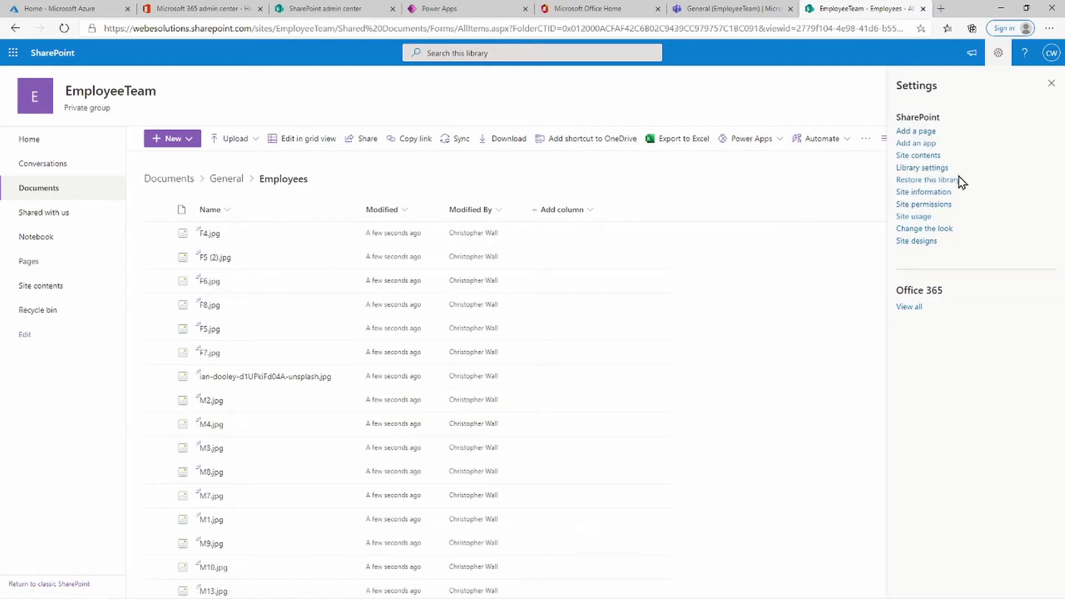
From the EmployeeTeam Site contents, bring up the New > App catalogue listing Custom List.
{"action": "left_click", "coordinate": [924, 157]}
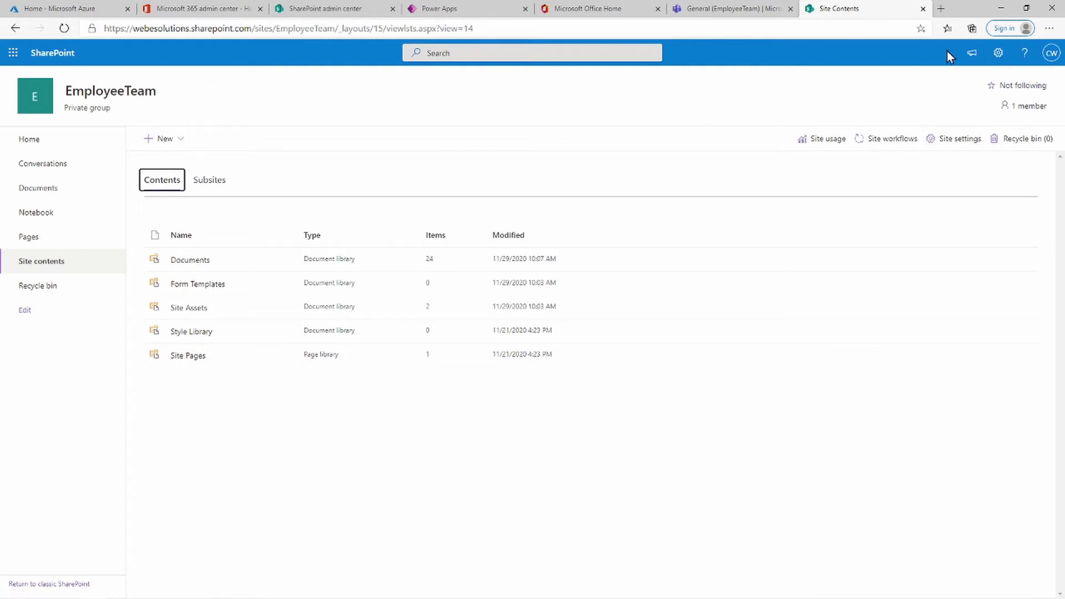
{"action": "left_click", "coordinate": [186, 146]}
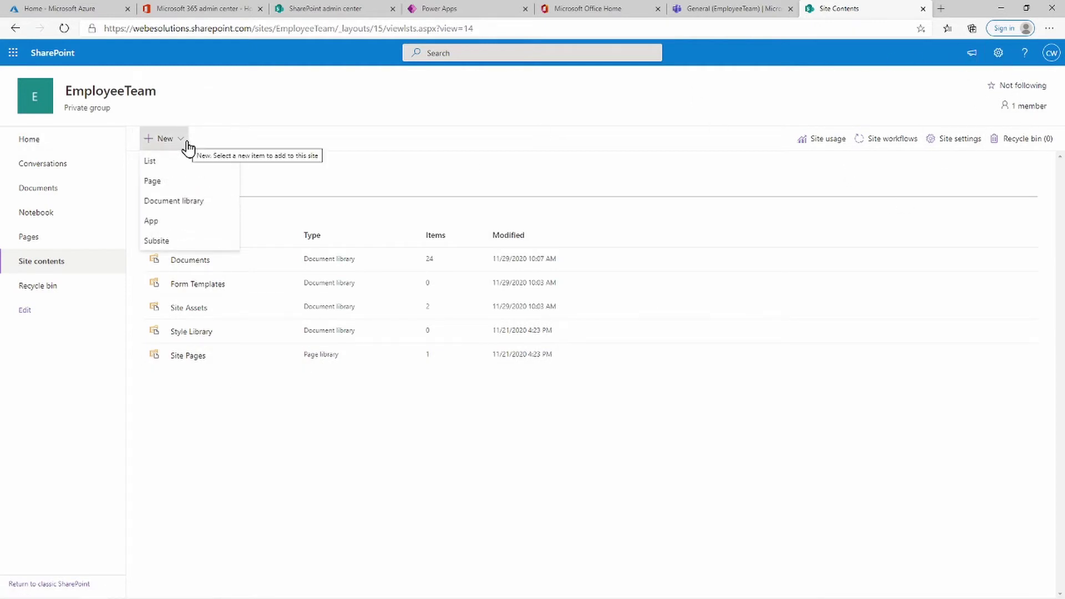
{"action": "left_click", "coordinate": [161, 220]}
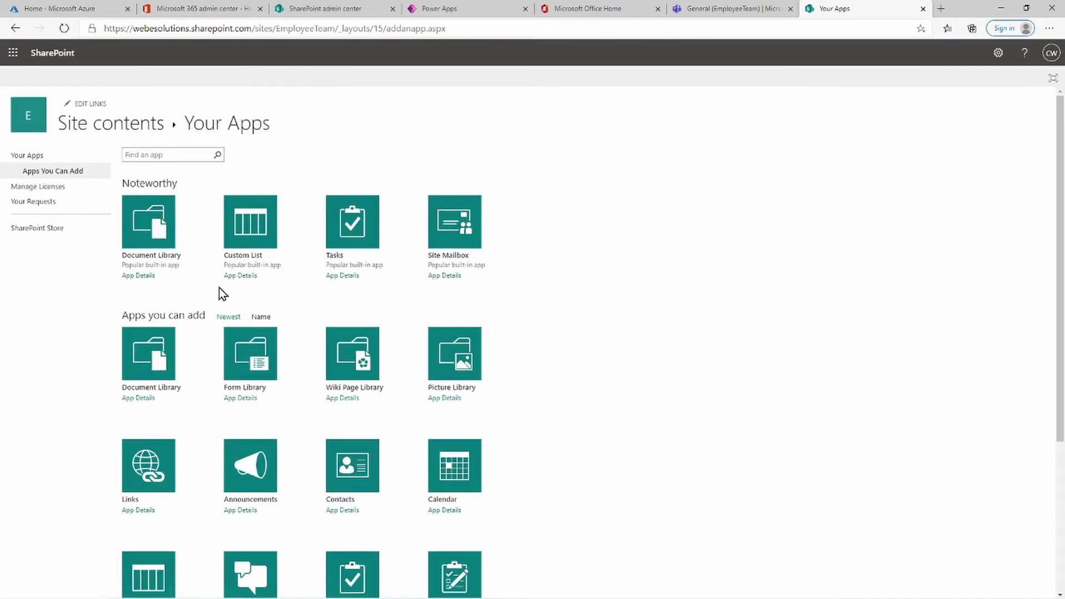
Create a Custom List named 'Employees' and open it.
{"action": "left_click", "coordinate": [255, 243]}
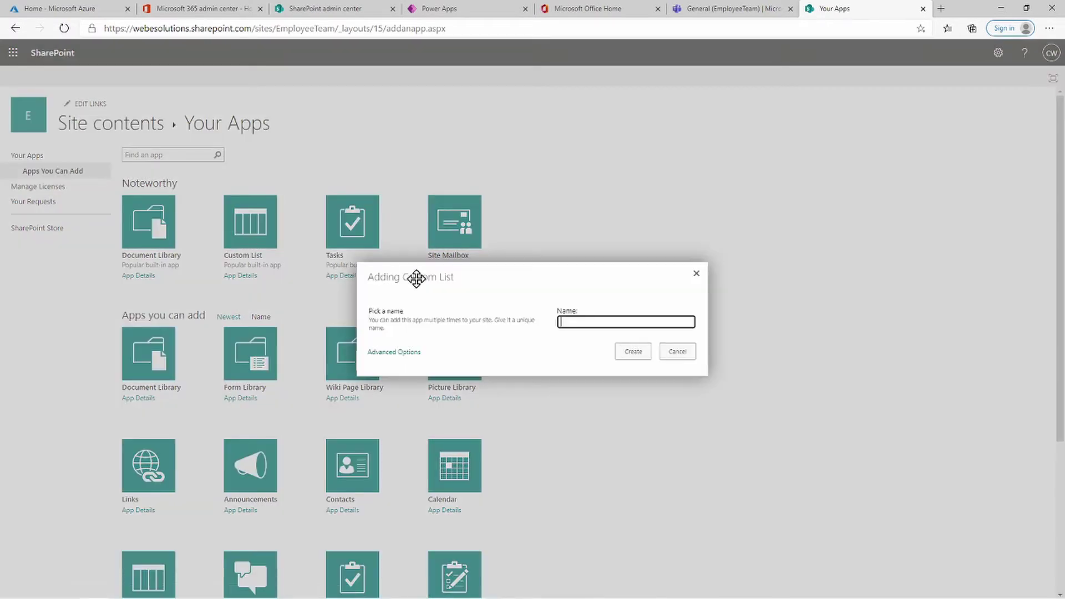
{"action": "type", "text": "Employees"}
{"action": "key", "text": "Return"}
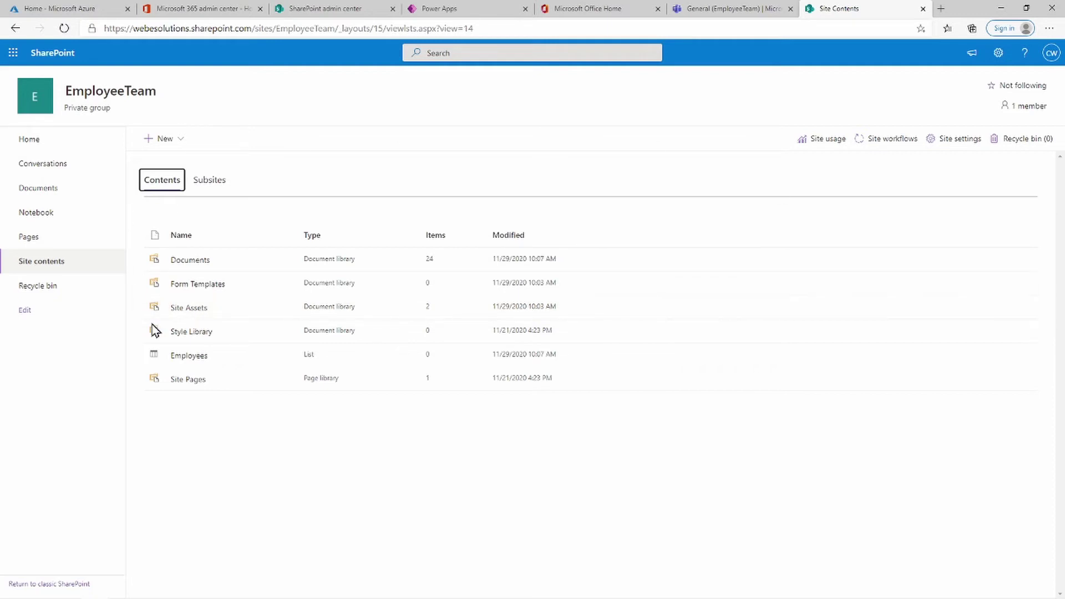
{"action": "left_click", "coordinate": [192, 356]}
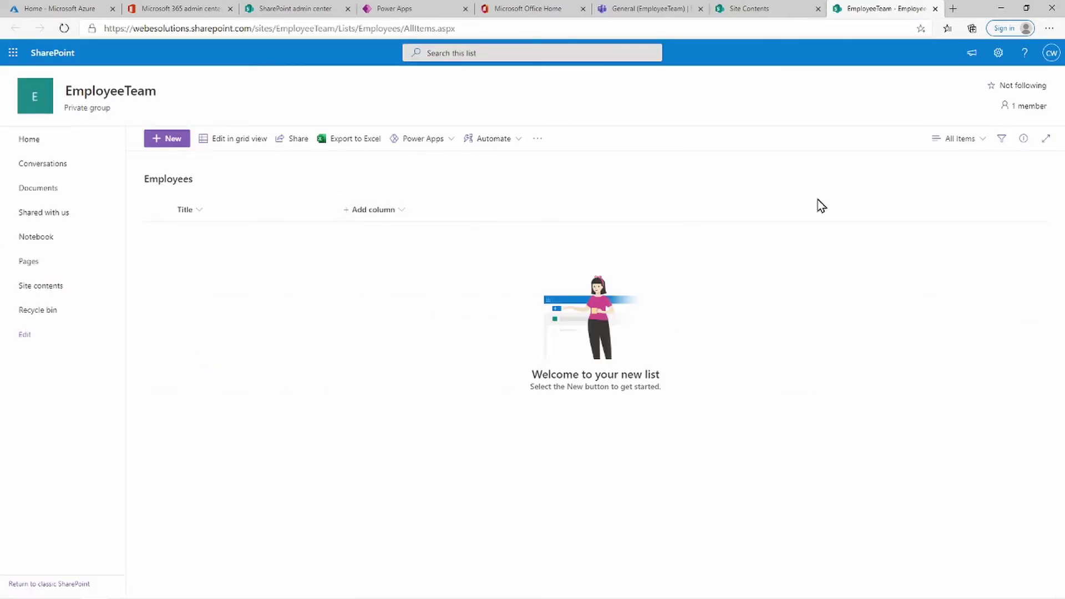
In the Employees list settings, rename the Title column to 'Name'.
{"action": "left_click", "coordinate": [1004, 58]}
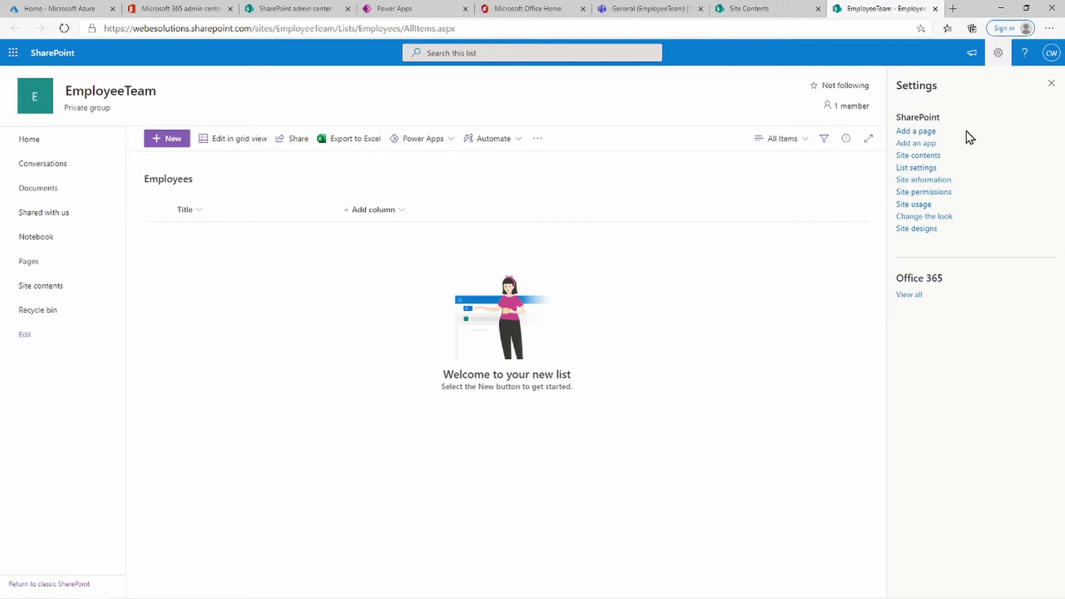
{"action": "left_click", "coordinate": [926, 168]}
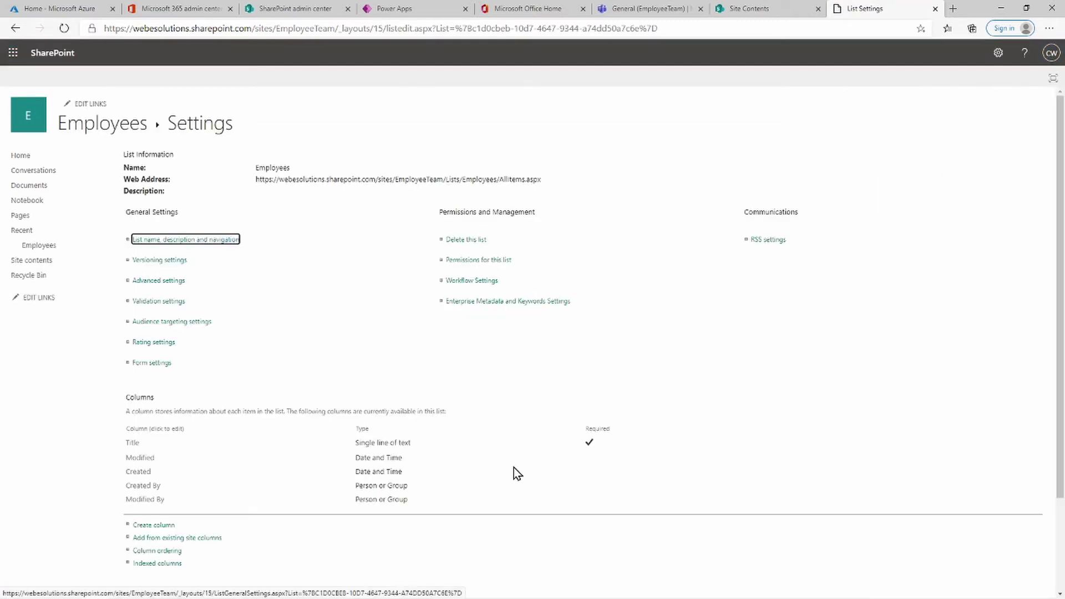
{"action": "scroll", "coordinate": [518, 460], "scroll_direction": "down", "scroll_amount": 1}
{"action": "scroll", "coordinate": [537, 388], "scroll_direction": "down", "scroll_amount": 1}
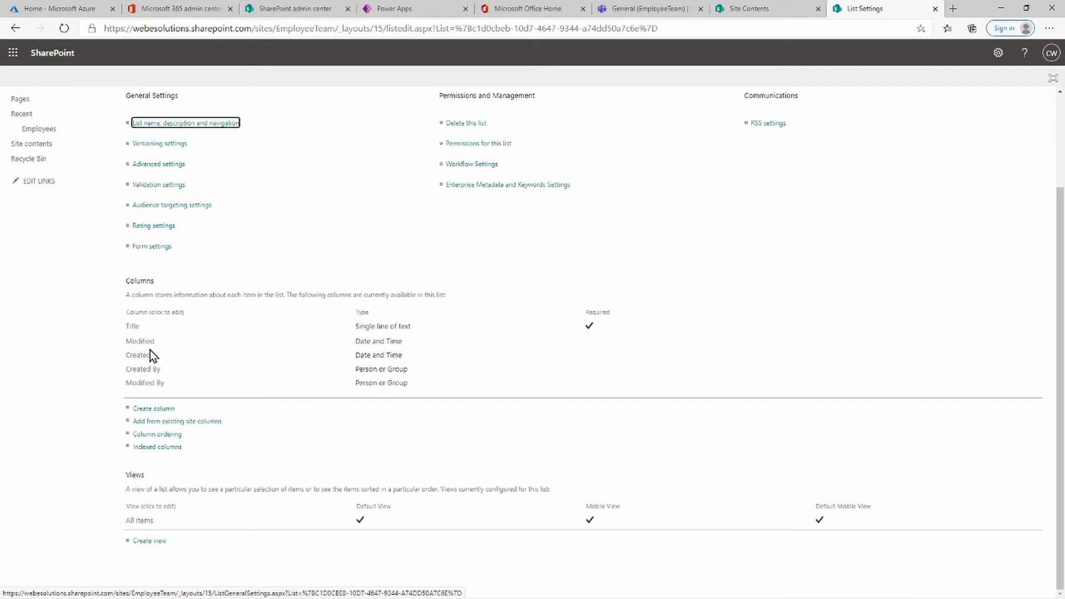
{"action": "left_click", "coordinate": [137, 328]}
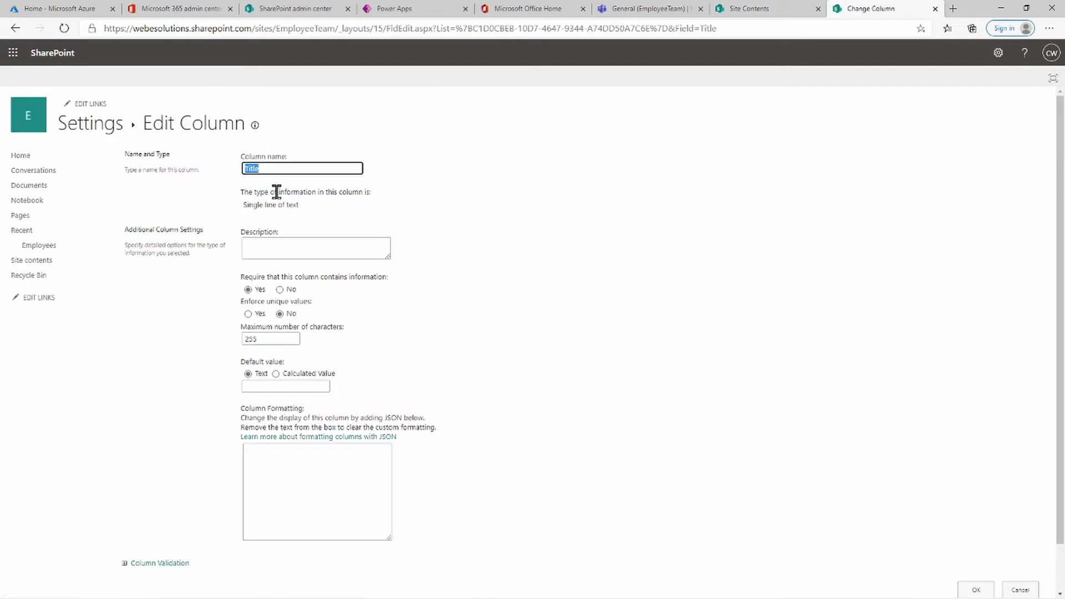
{"action": "type", "text": "Name"}
{"action": "scroll", "coordinate": [589, 352], "scroll_direction": "down", "scroll_amount": 1}
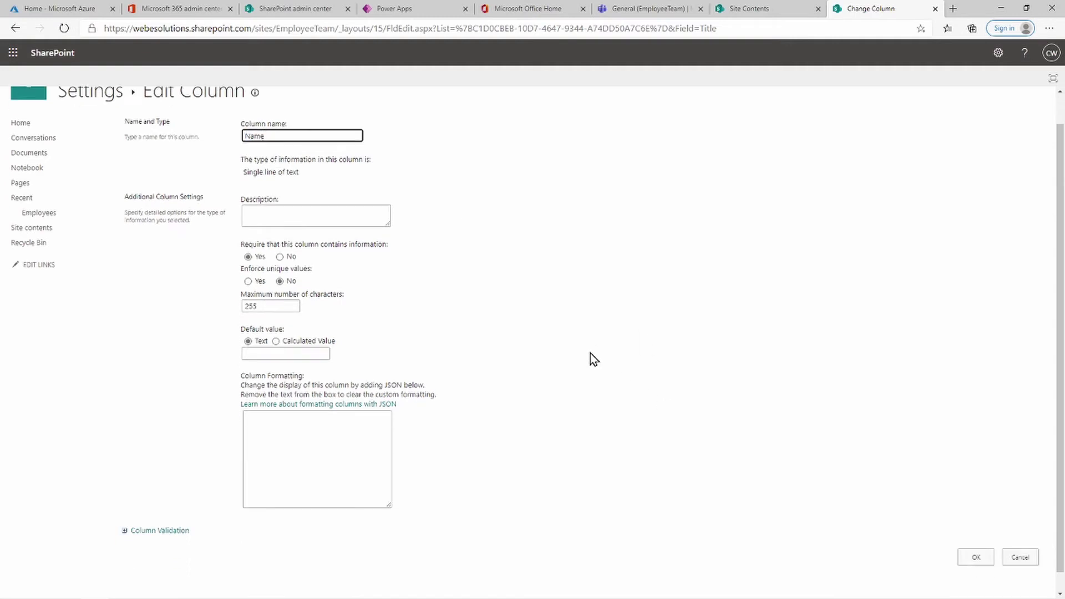
{"action": "left_click", "coordinate": [975, 540]}
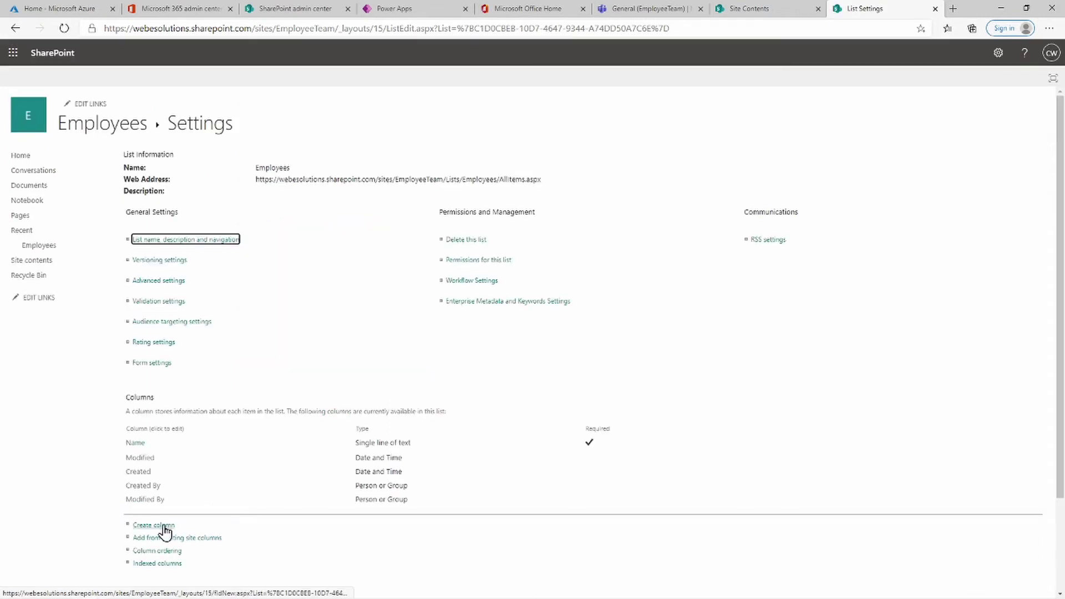
Add two single-line text columns to the Employees list: 'Surname' and 'Email'.
{"action": "left_click", "coordinate": [161, 524]}
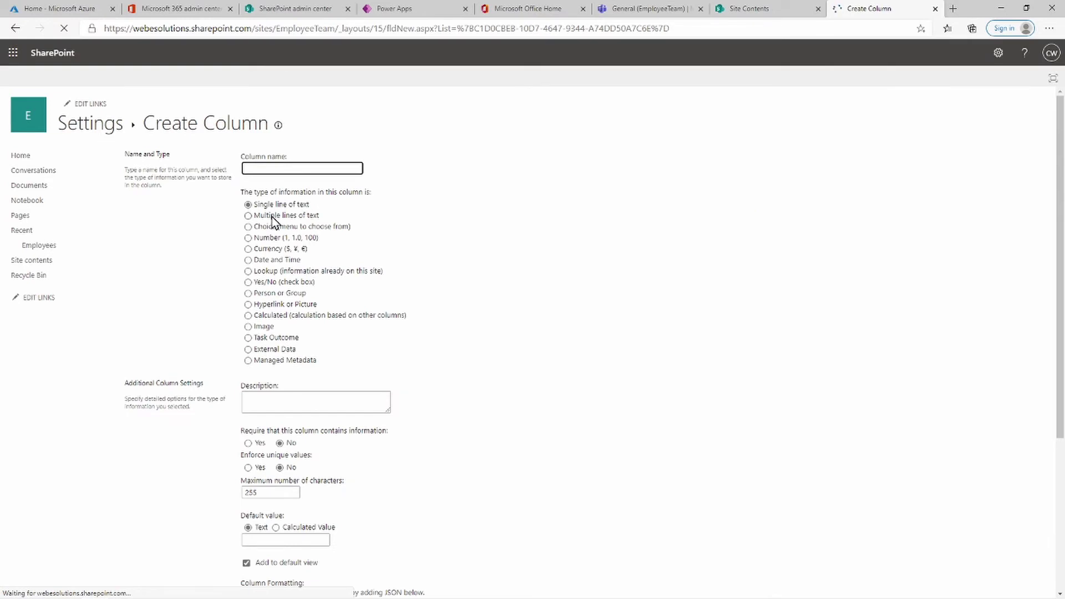
{"action": "type", "text": "Surname"}
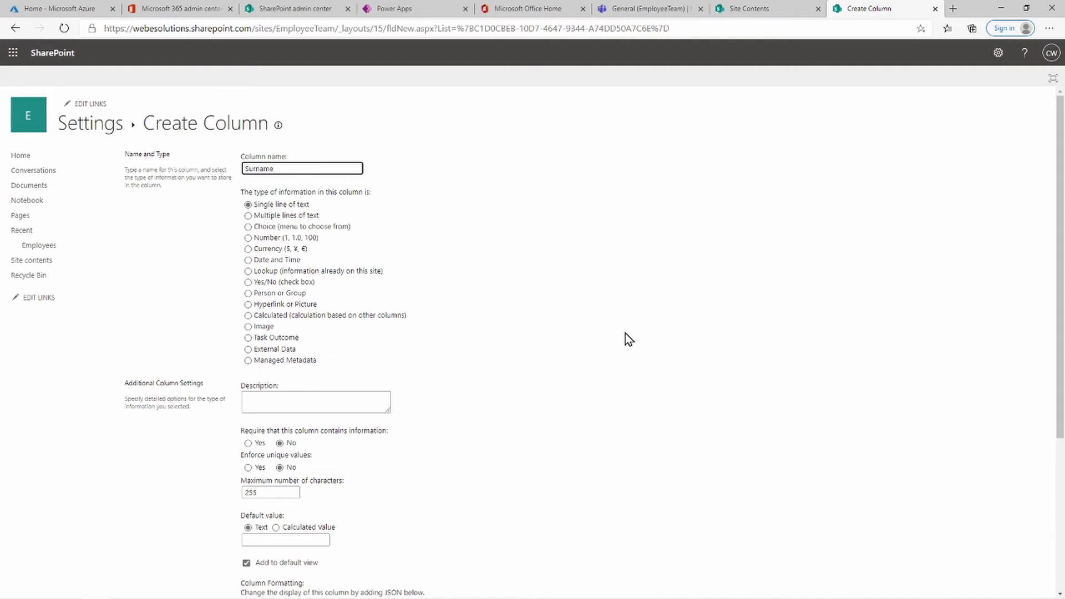
{"action": "scroll", "coordinate": [621, 344], "scroll_direction": "down", "scroll_amount": 5}
{"action": "left_click", "coordinate": [973, 543]}
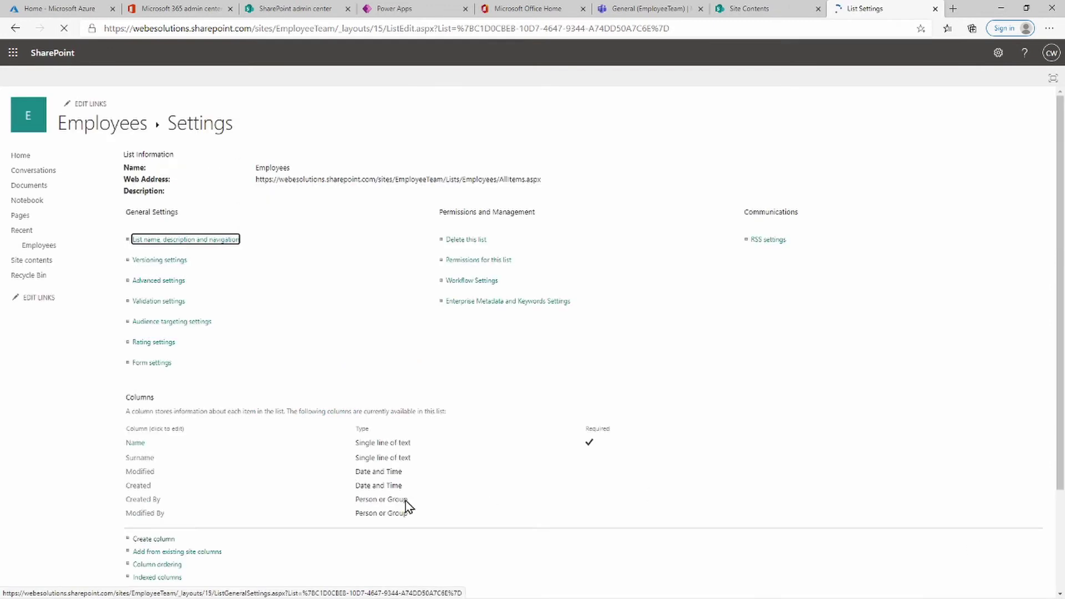
{"action": "left_click", "coordinate": [164, 546]}
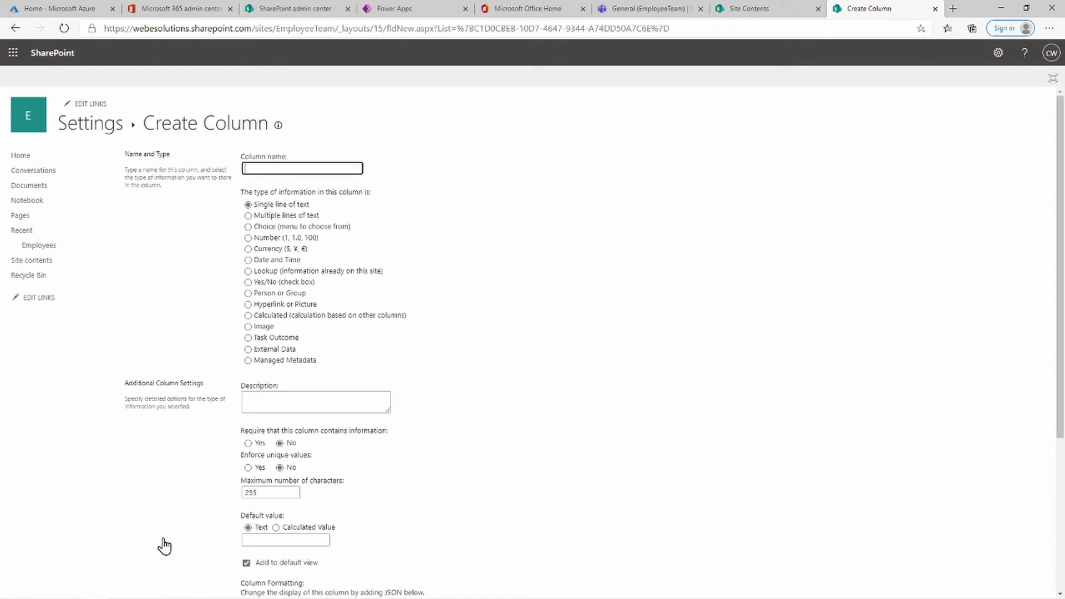
{"action": "type", "text": "Email"}
{"action": "scroll", "coordinate": [638, 388], "scroll_direction": "down", "scroll_amount": 4}
{"action": "left_click", "coordinate": [975, 541]}
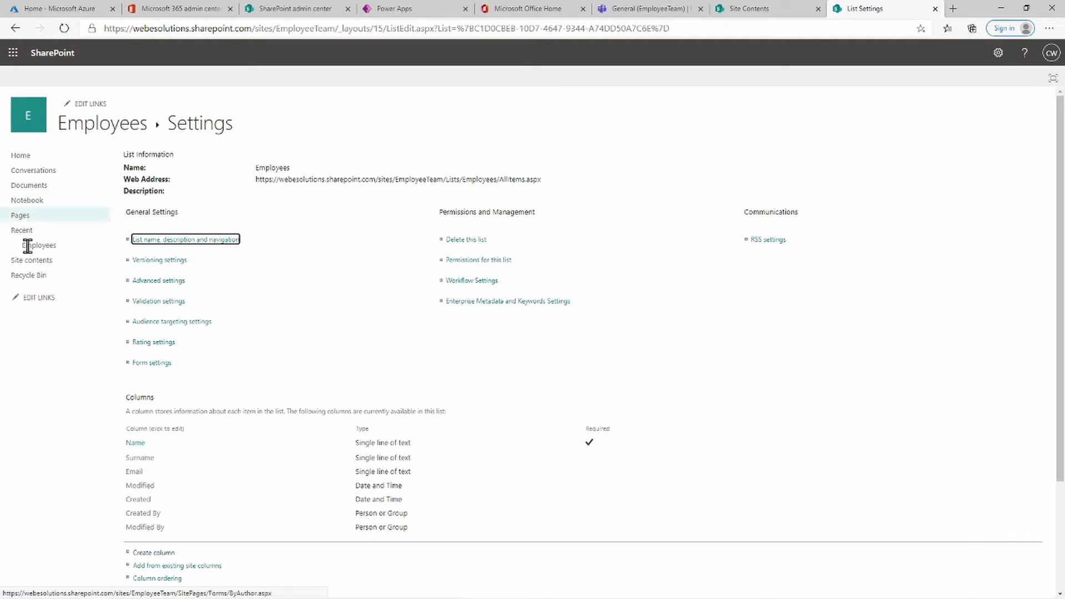
{"action": "left_click", "coordinate": [154, 553]}
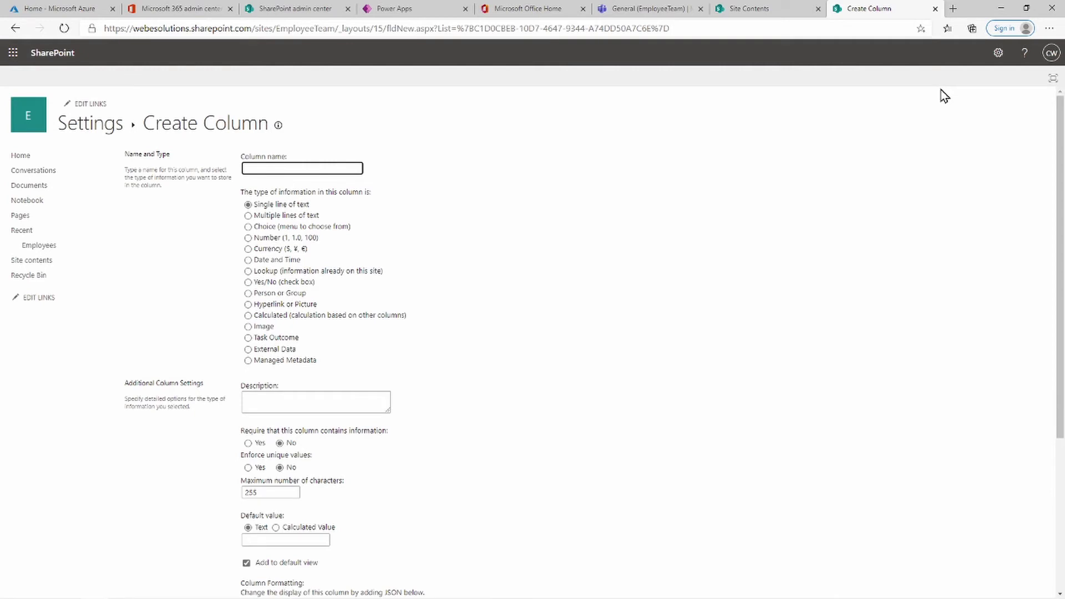
Define a 'Department' Choice column with the choices HR, Sales, Marketing and IT.
{"action": "type", "text": "Department"}
{"action": "left_click", "coordinate": [293, 231]}
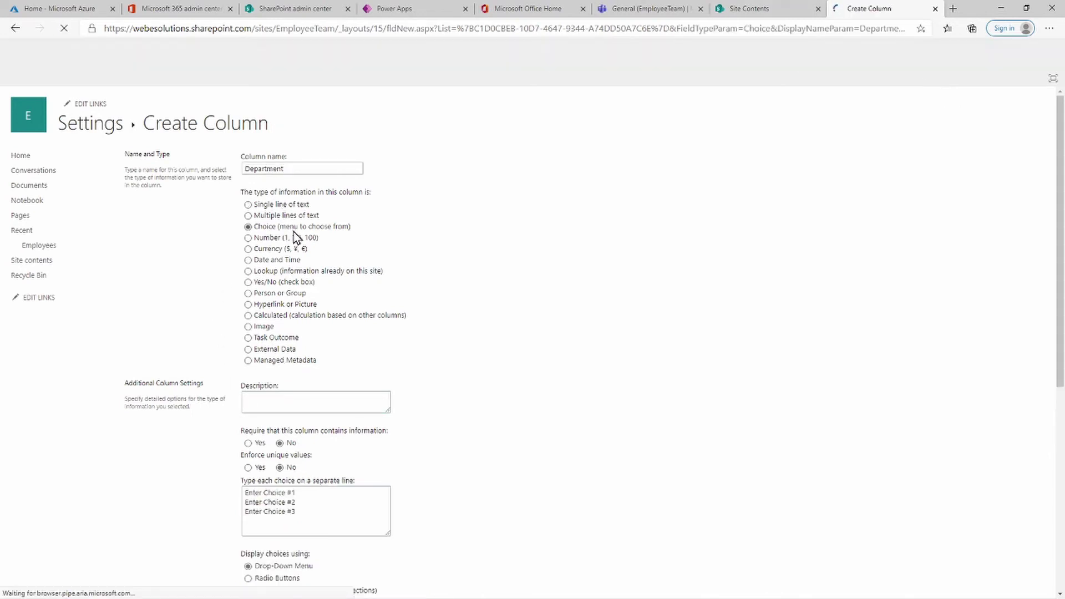
{"action": "left_click_drag", "start_coordinate": [297, 511], "coordinate": [205, 477]}
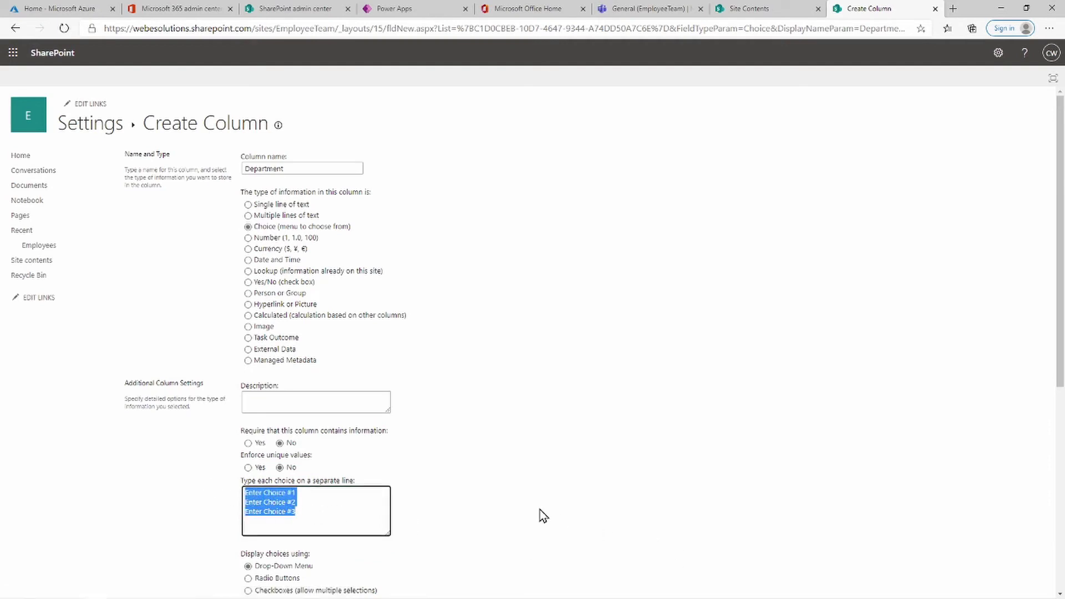
{"action": "type", "text": "H"}
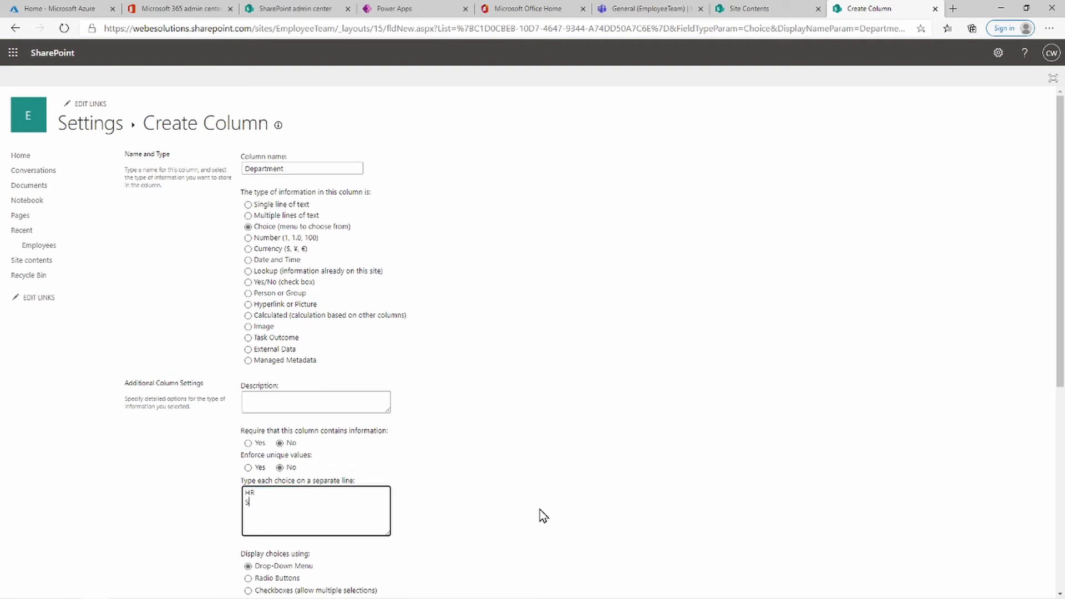
{"action": "type", "text": "R"}
{"action": "key", "text": "Return"}
{"action": "type", "text": "Sales"}
{"action": "scroll", "coordinate": [559, 463], "scroll_direction": "down", "scroll_amount": 3}
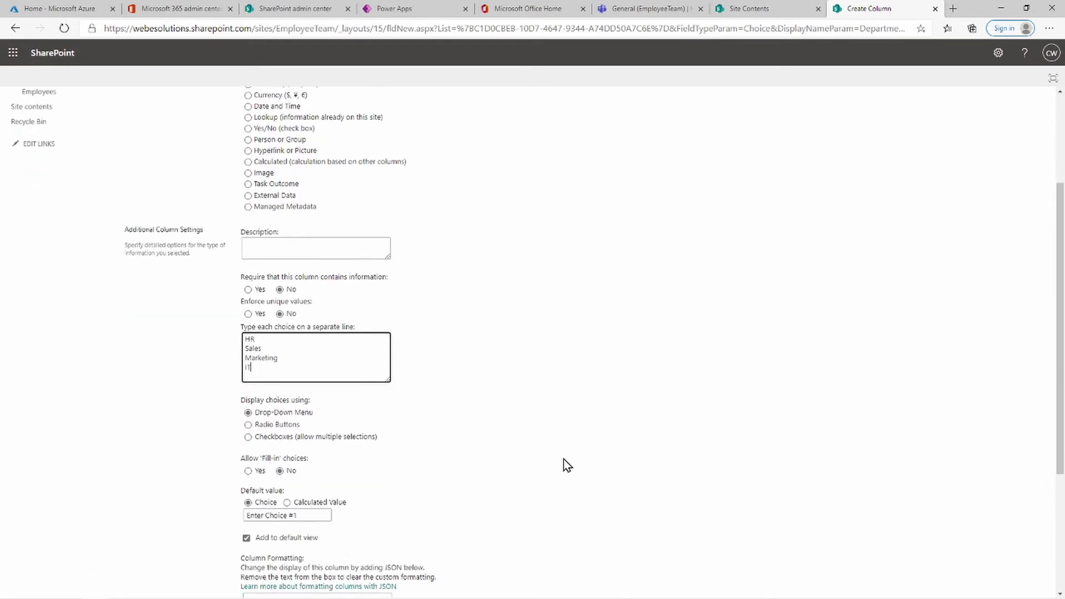
{"action": "scroll", "coordinate": [499, 422], "scroll_direction": "down", "scroll_amount": 4}
Set the Department column's default value to HR and save the column.
{"action": "triple_click", "coordinate": [328, 314]}
{"action": "type", "text": "HR"}
{"action": "left_click_drag", "start_coordinate": [311, 301], "coordinate": [261, 317]}
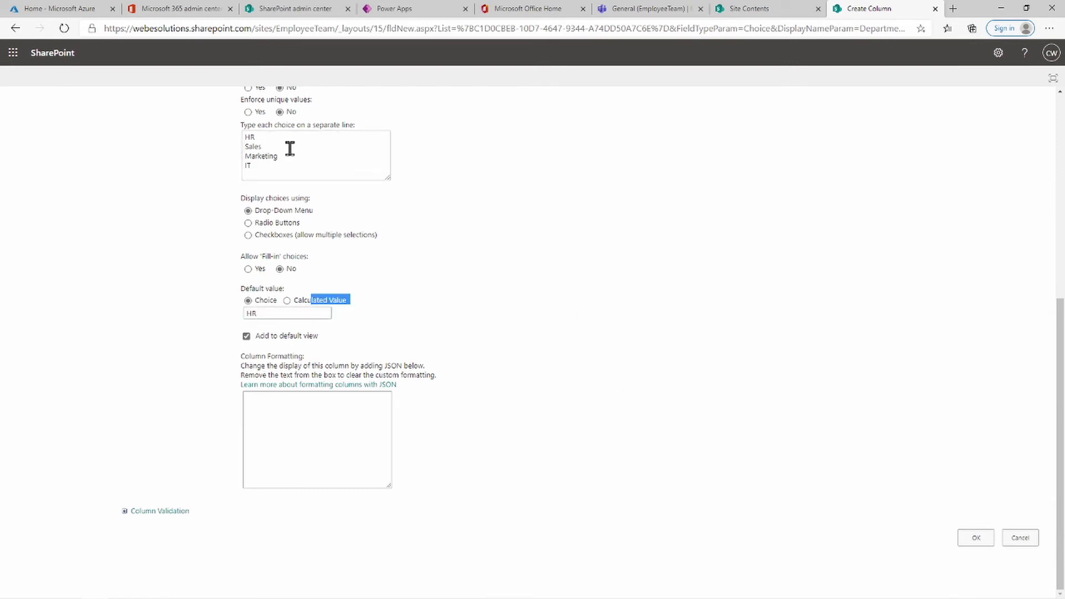
{"action": "left_click", "coordinate": [976, 543]}
{"action": "left_click", "coordinate": [246, 138]}
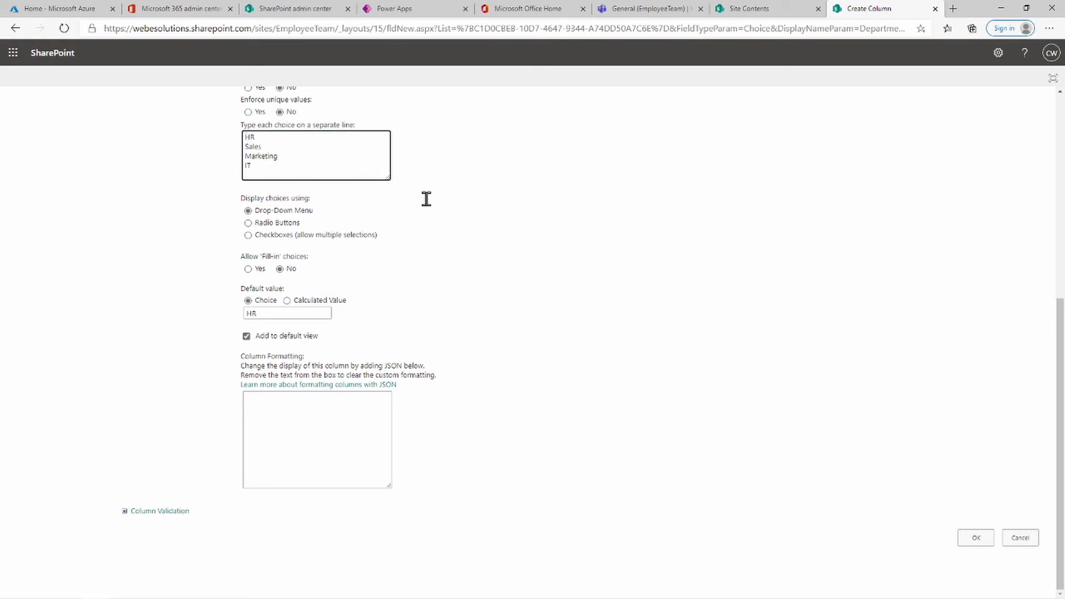
{"action": "left_click", "coordinate": [975, 541]}
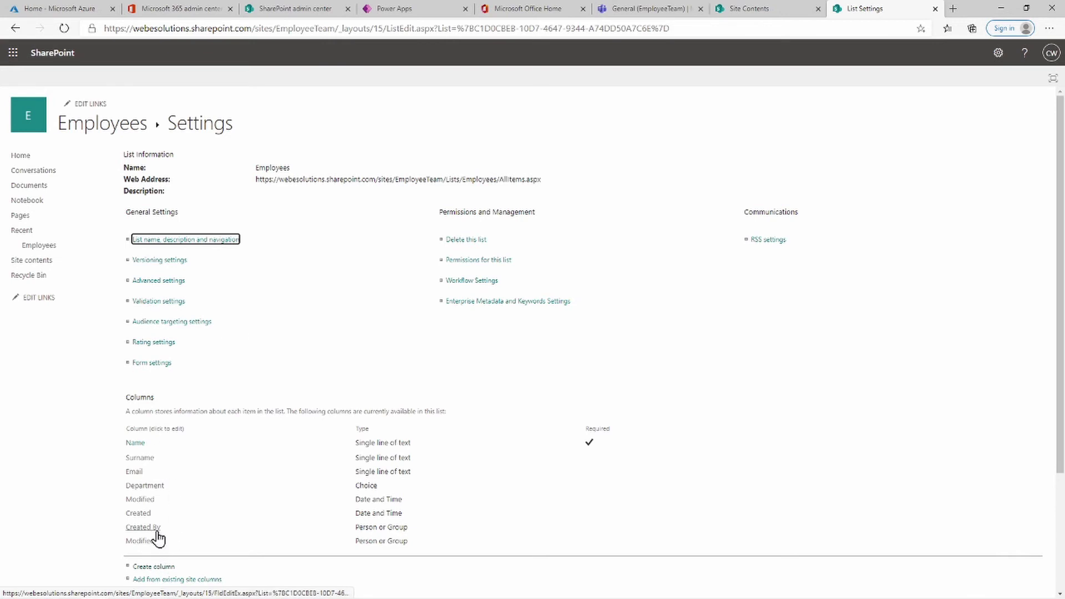
{"action": "scroll", "coordinate": [158, 536], "scroll_direction": "down", "scroll_amount": 2}
Add a single-line text column named 'Position' to the Employees list.
{"action": "left_click", "coordinate": [160, 491]}
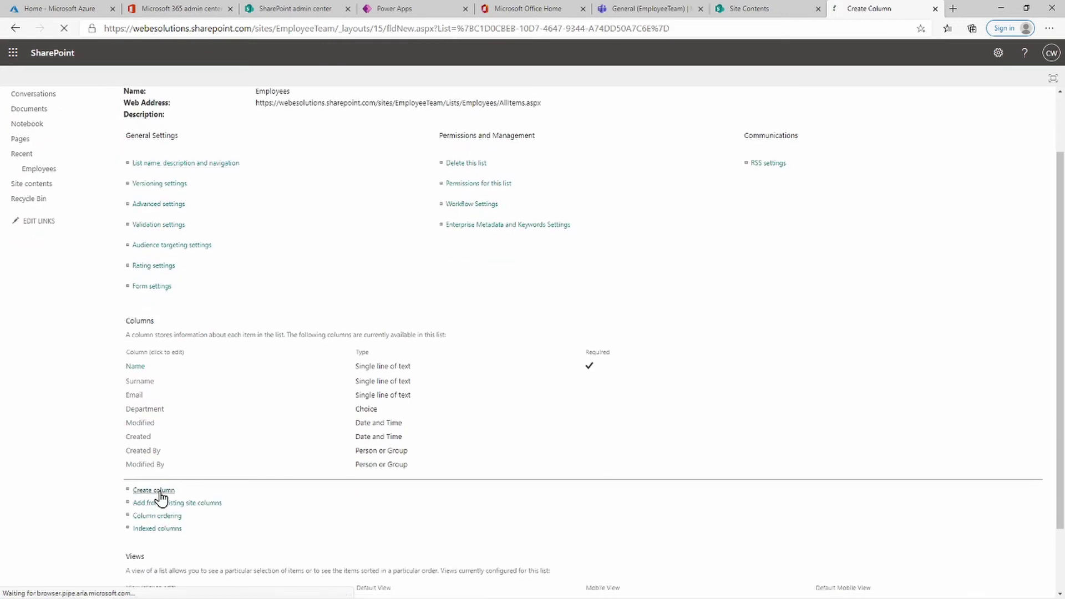
{"action": "left_click", "coordinate": [285, 168]}
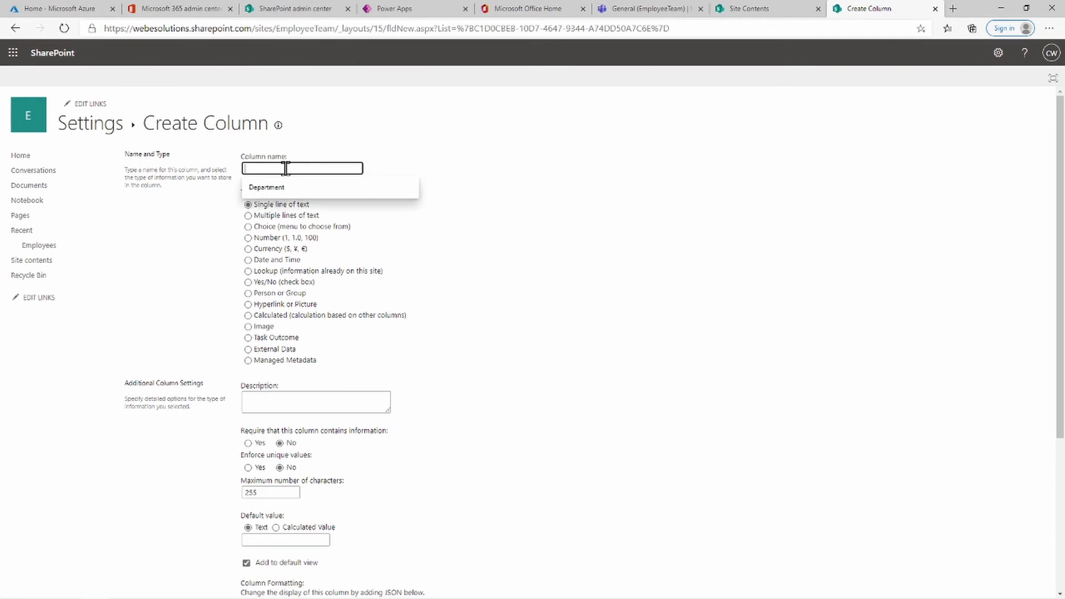
{"action": "type", "text": "Position"}
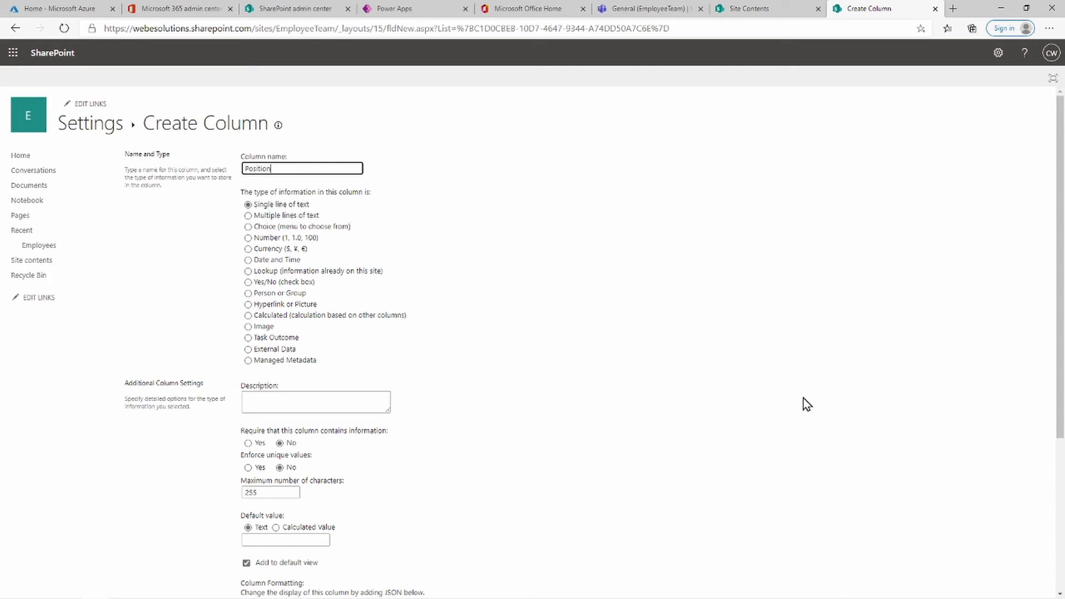
{"action": "scroll", "coordinate": [943, 555], "scroll_direction": "down", "scroll_amount": 4}
{"action": "left_click", "coordinate": [984, 544]}
{"action": "scroll", "coordinate": [248, 532], "scroll_direction": "down", "scroll_amount": 2}
Add an 'Image' column of type Hyperlink or Picture.
{"action": "left_click", "coordinate": [161, 426]}
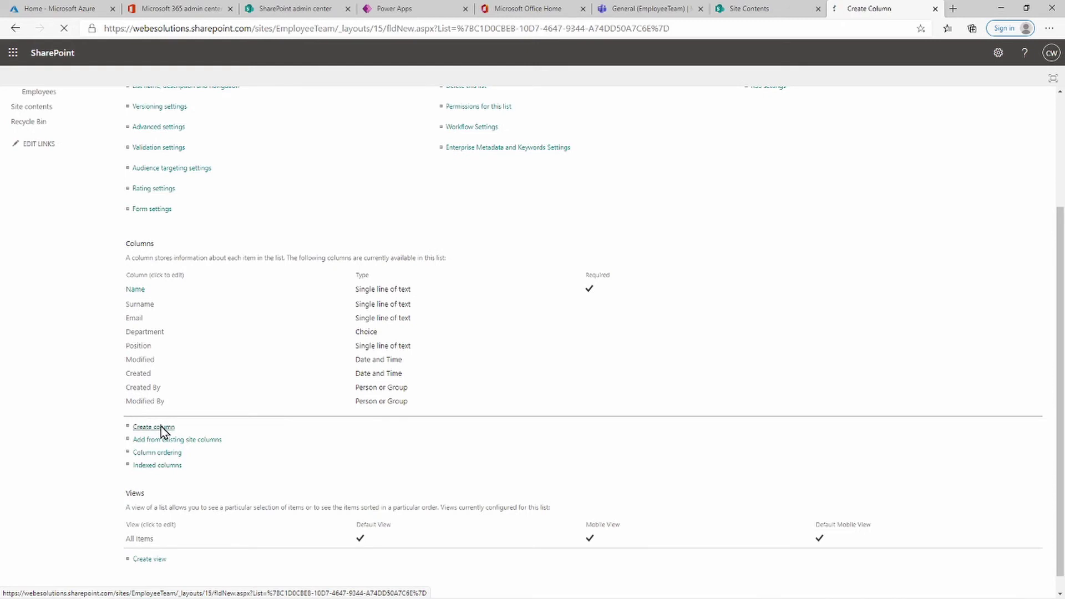
{"action": "left_click", "coordinate": [289, 173]}
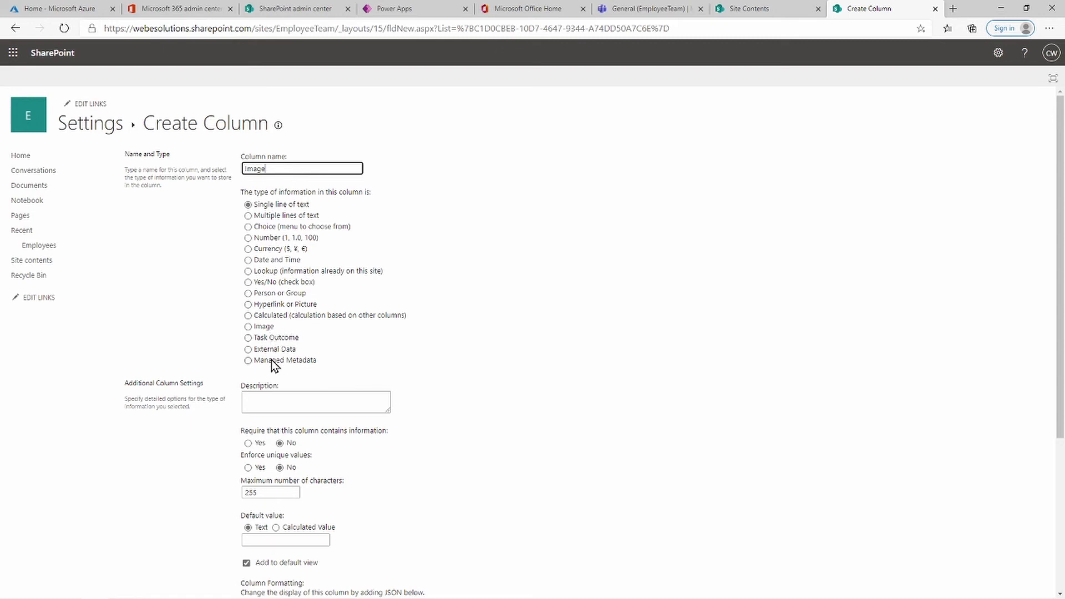
{"action": "left_click", "coordinate": [272, 305]}
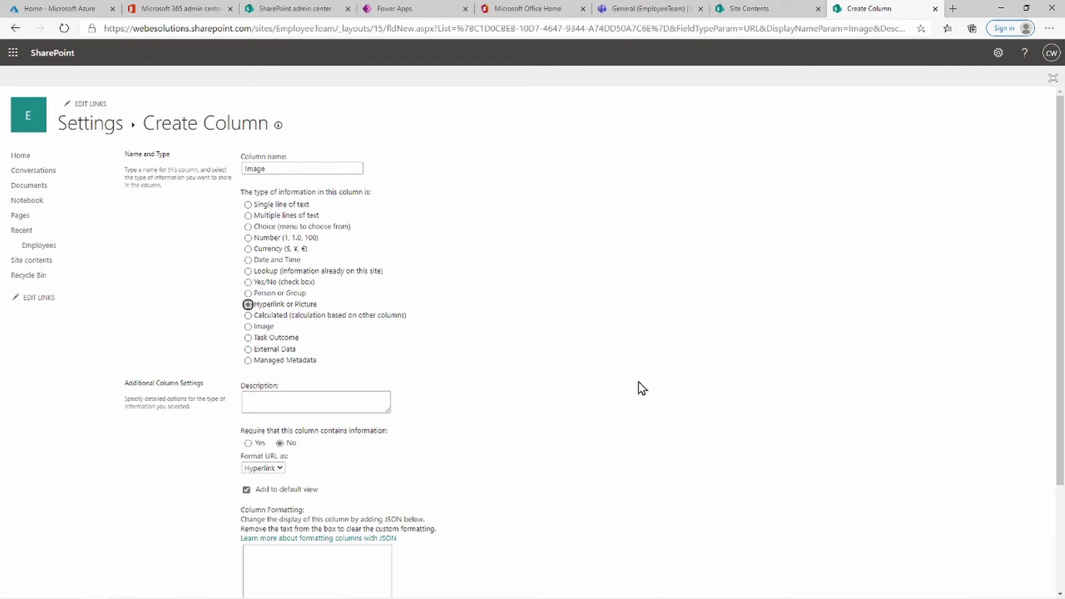
{"action": "scroll", "coordinate": [552, 349], "scroll_direction": "down", "scroll_amount": 3}
{"action": "left_click", "coordinate": [976, 537]}
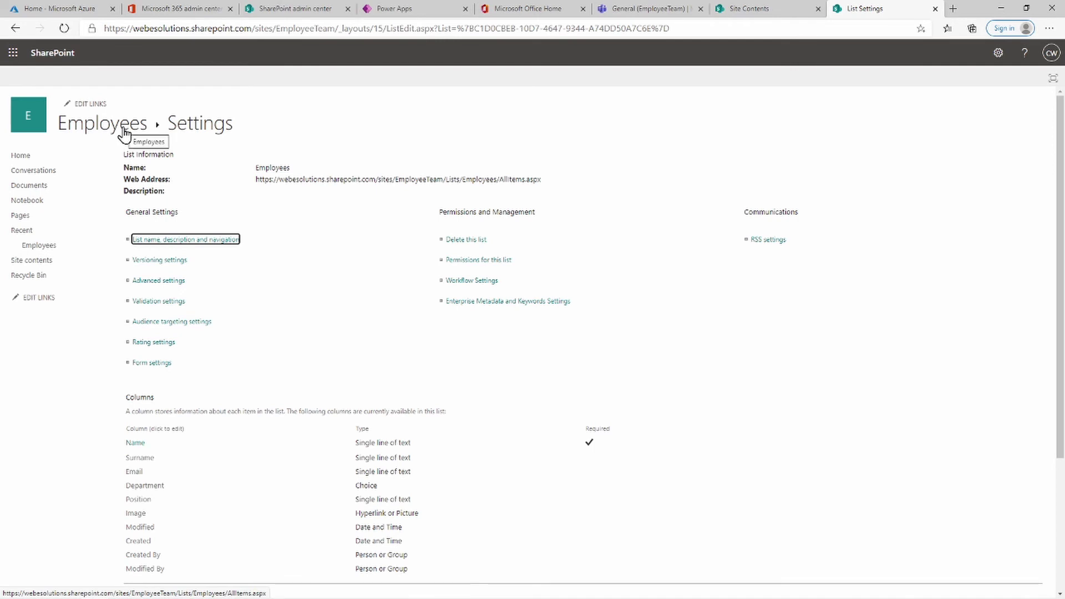
{"action": "left_click", "coordinate": [124, 135]}
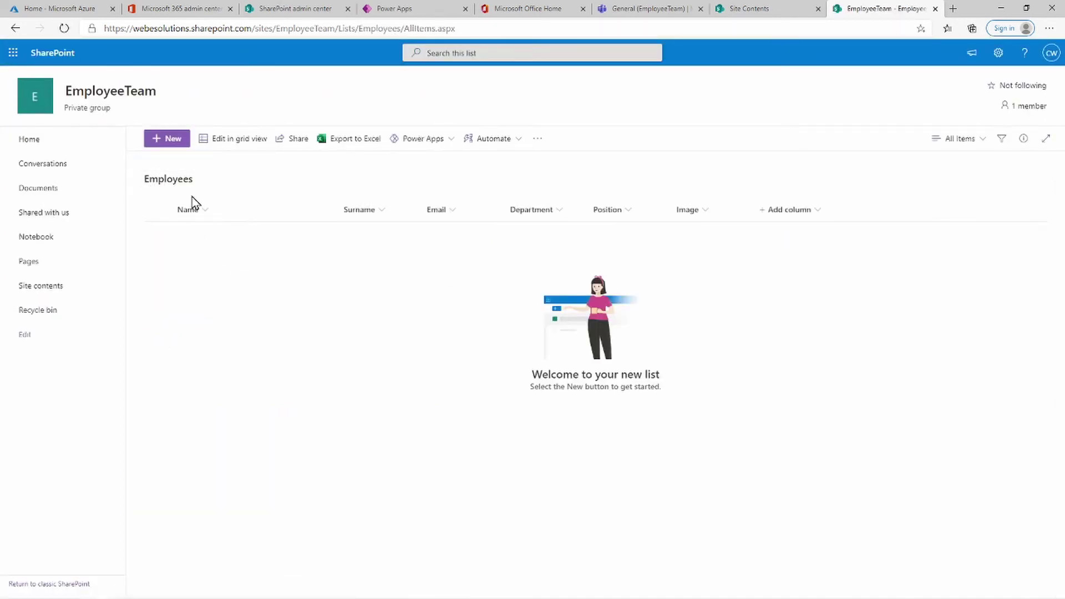
Inspect a blank New item form's fields, with Department defaulting to HR, then cancel it.
{"action": "left_click", "coordinate": [165, 143]}
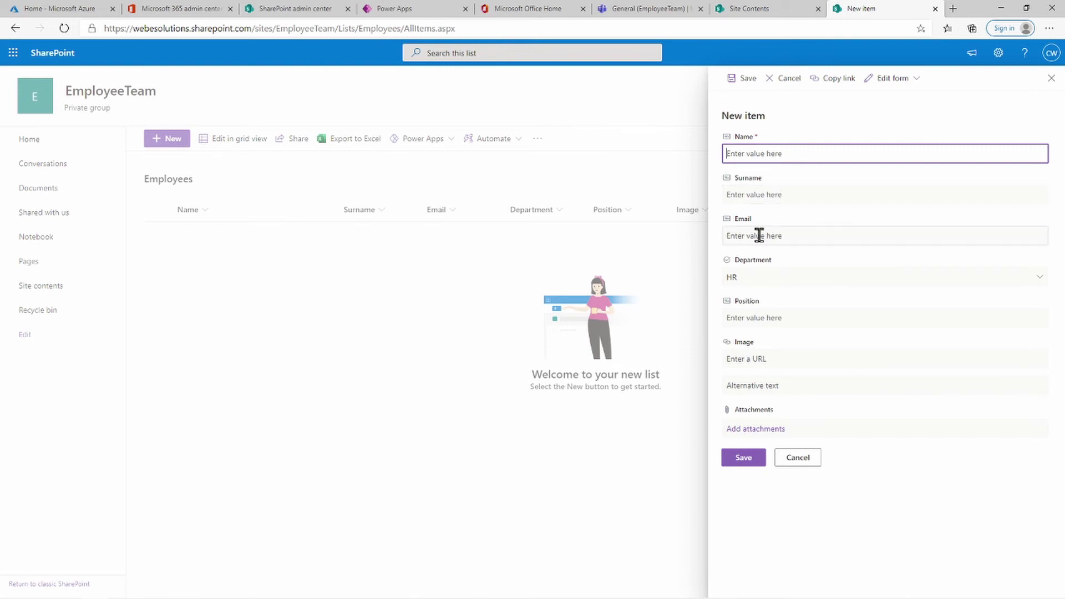
{"action": "left_click", "coordinate": [756, 282]}
{"action": "left_click", "coordinate": [766, 294]}
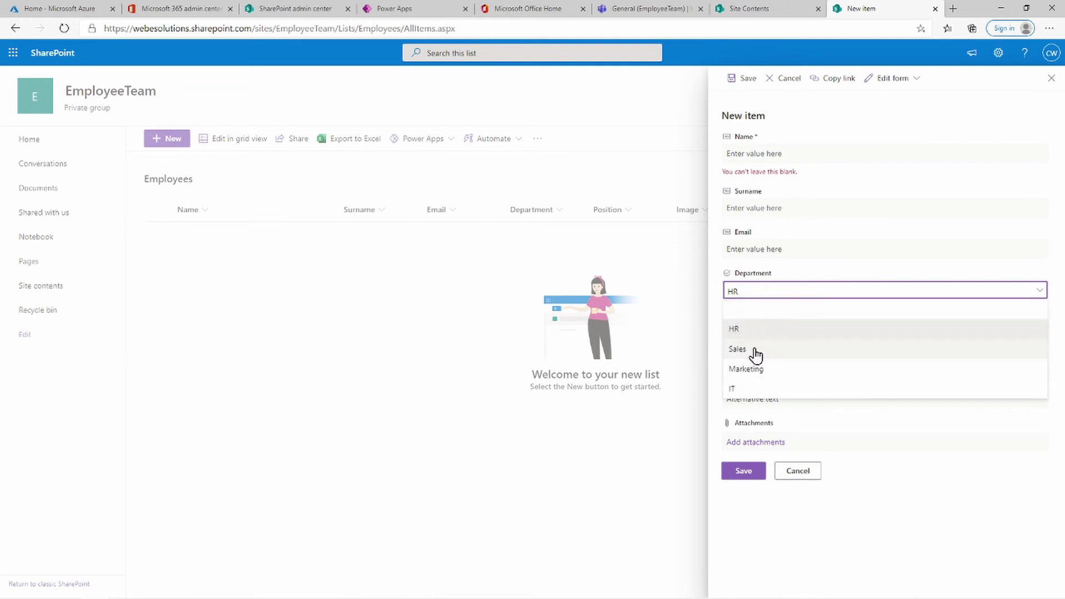
{"action": "left_click", "coordinate": [830, 276]}
{"action": "left_click", "coordinate": [764, 332]}
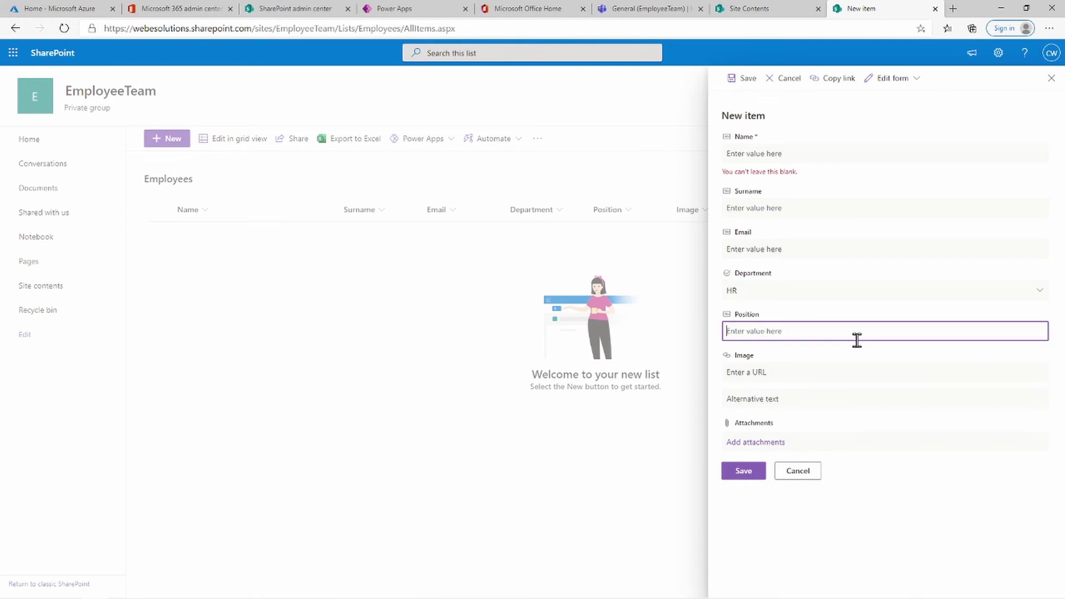
{"action": "left_click", "coordinate": [761, 374]}
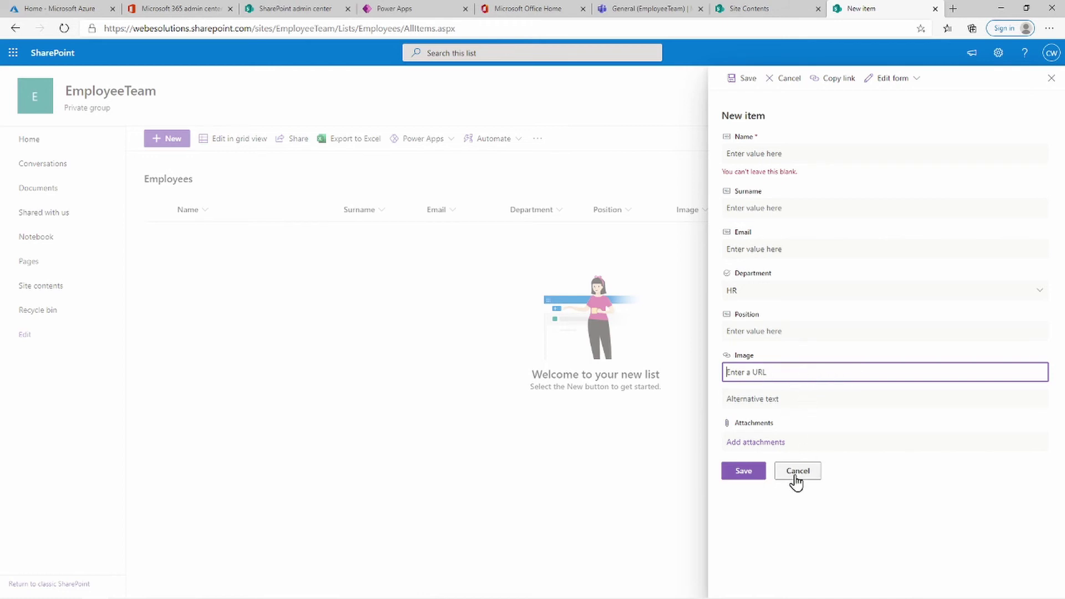
{"action": "left_click", "coordinate": [759, 476]}
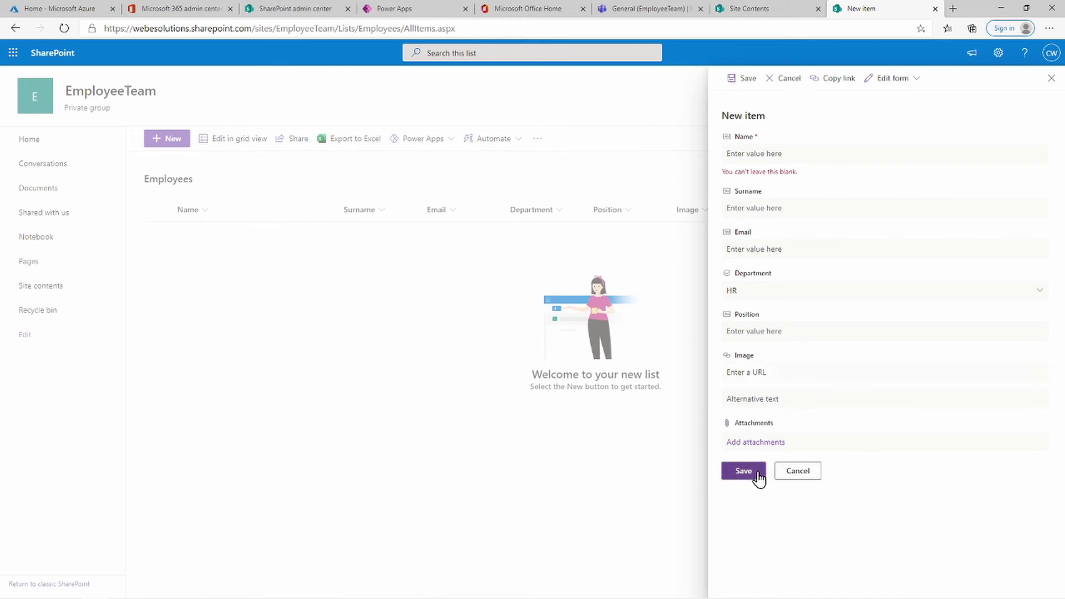
{"action": "left_click", "coordinate": [803, 476]}
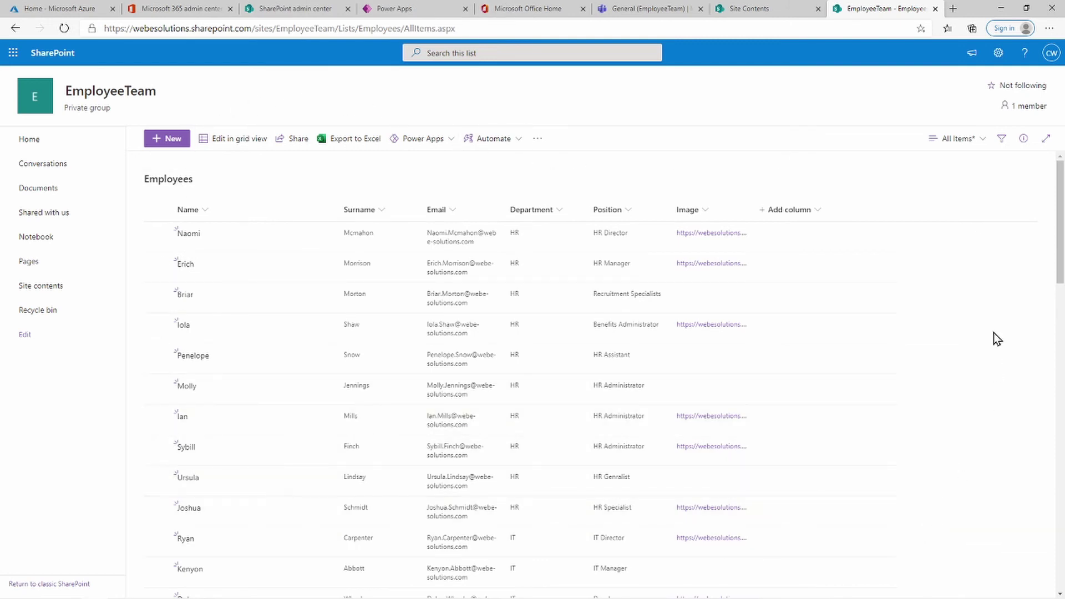
{"action": "scroll", "coordinate": [234, 210], "scroll_direction": "down", "scroll_amount": 5}
{"action": "scroll", "coordinate": [222, 247], "scroll_direction": "up", "scroll_amount": 5}
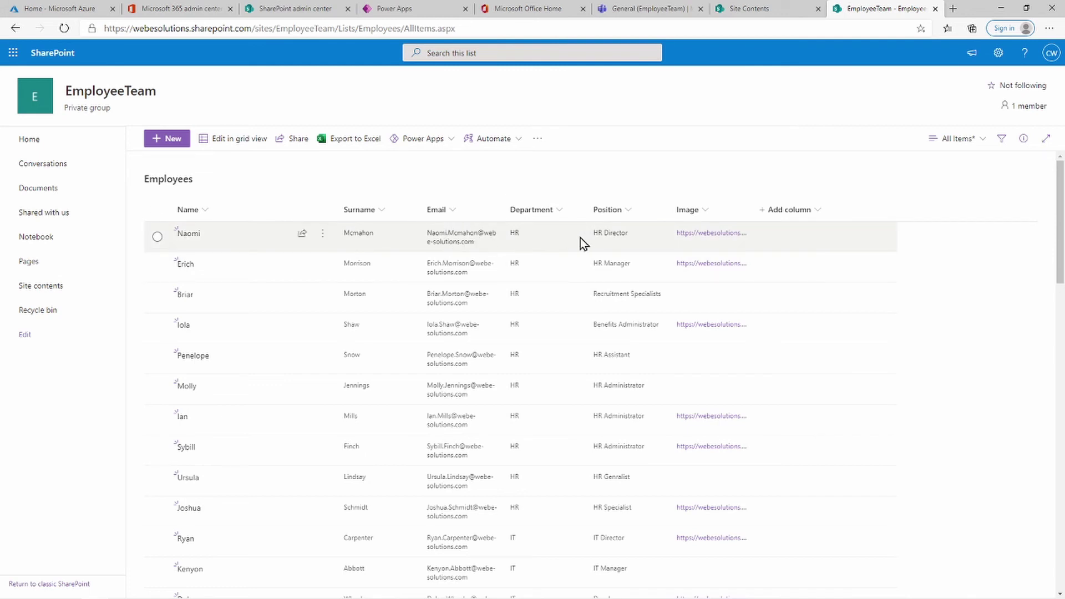
{"action": "left_click", "coordinate": [549, 236]}
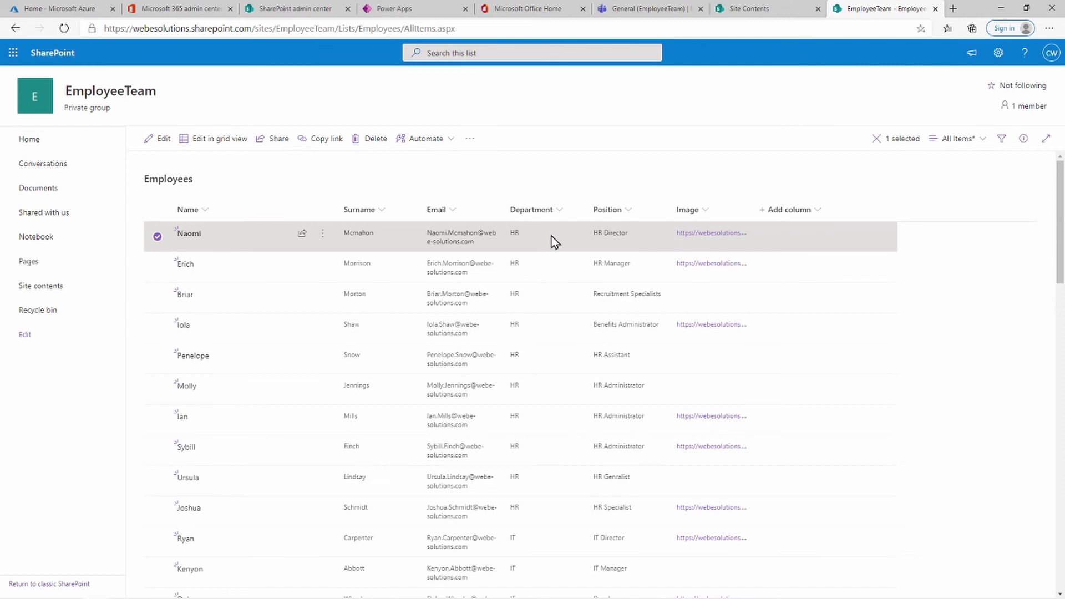
{"action": "scroll", "coordinate": [552, 252], "scroll_direction": "down", "scroll_amount": 6}
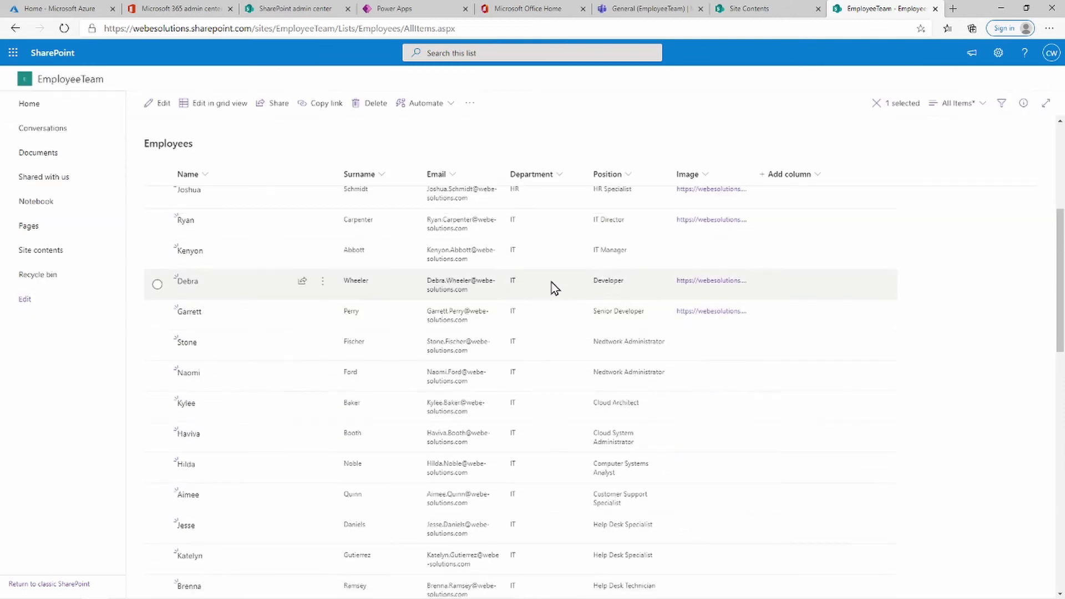
{"action": "scroll", "coordinate": [543, 425], "scroll_direction": "down", "scroll_amount": 10}
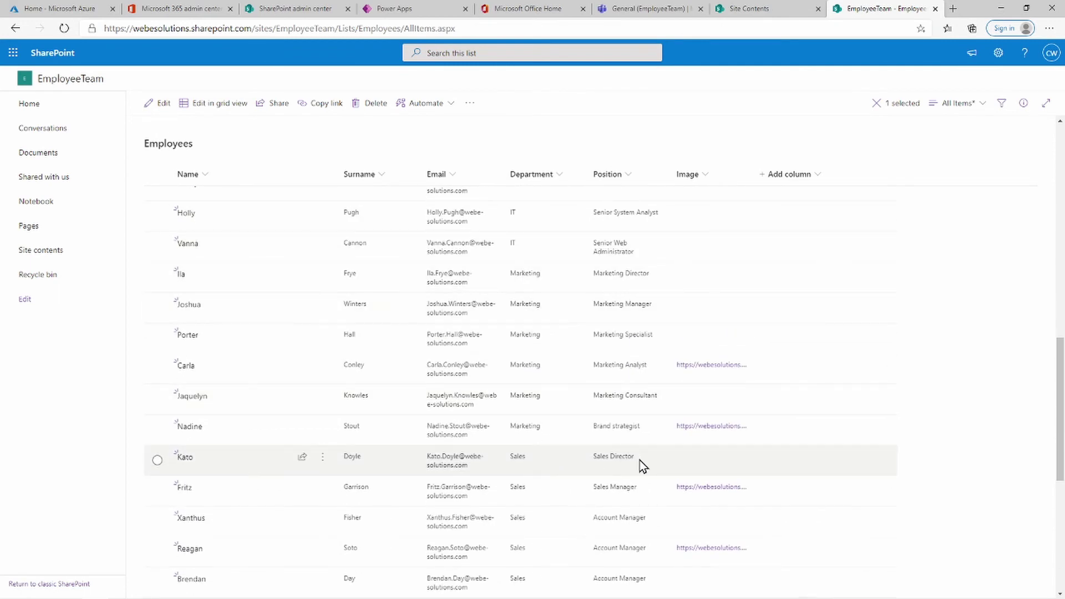
{"action": "scroll", "coordinate": [618, 439], "scroll_direction": "up", "scroll_amount": 10}
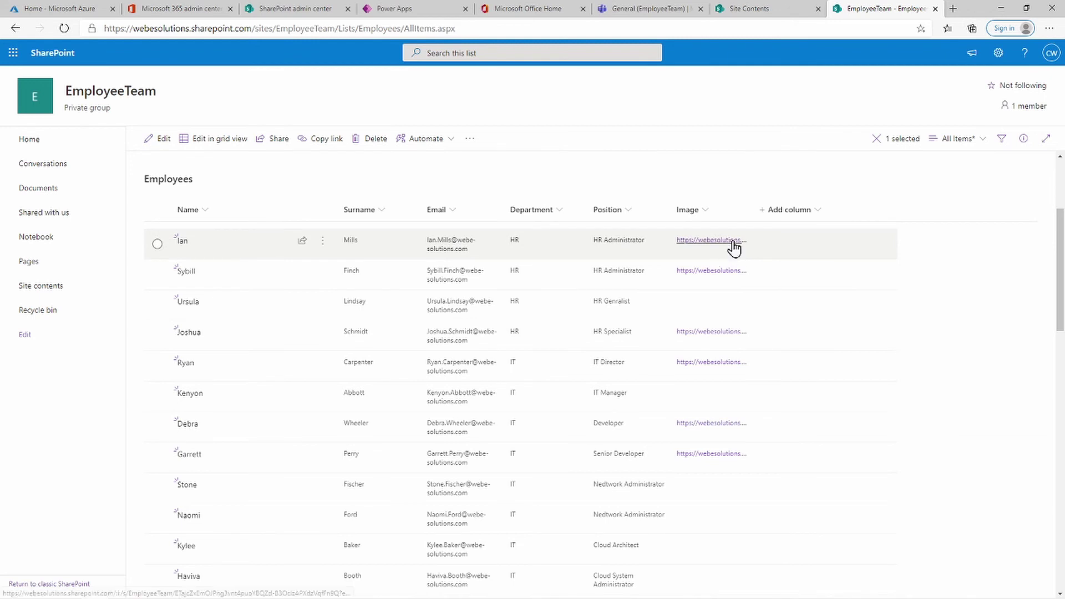
{"action": "left_click", "coordinate": [48, 192]}
Browse the Documents > General > Employees photo folder, then navigate back to the Employees list.
{"action": "left_click", "coordinate": [210, 235]}
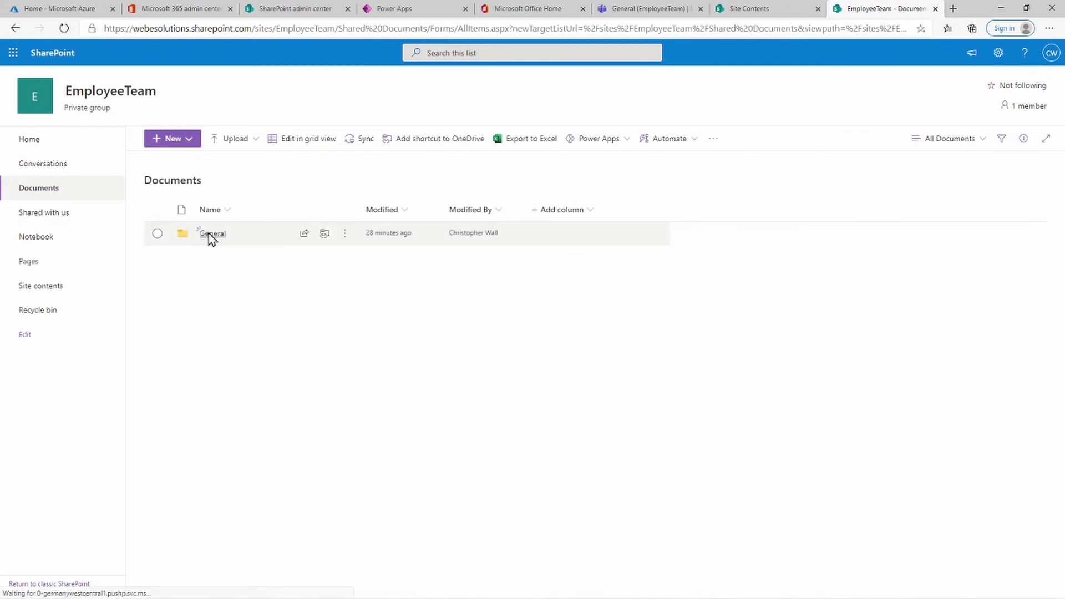
{"action": "left_click", "coordinate": [224, 240]}
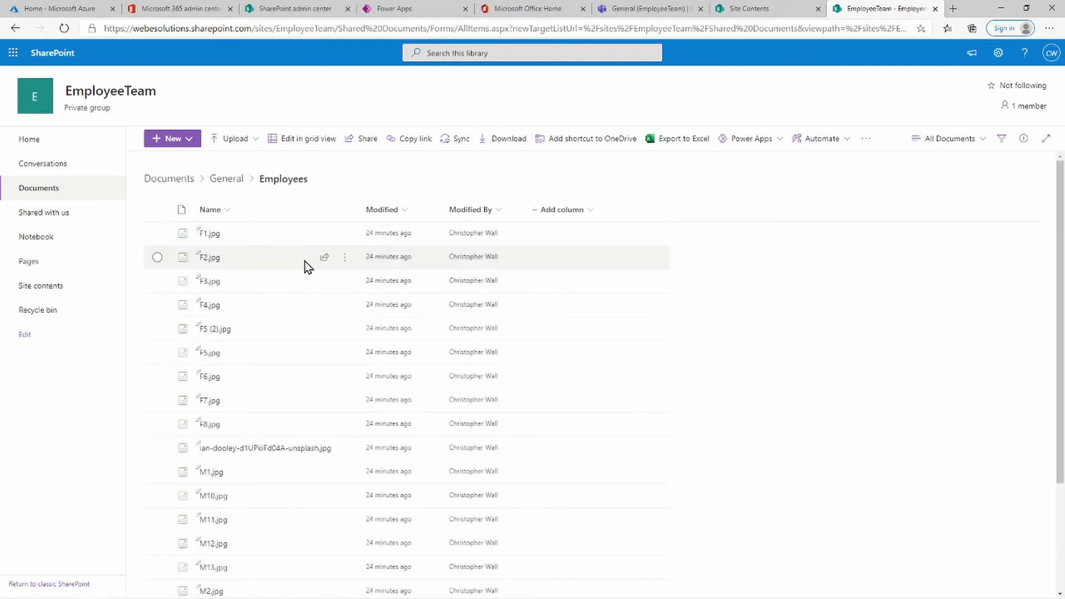
{"action": "scroll", "coordinate": [285, 310], "scroll_direction": "down", "scroll_amount": 3}
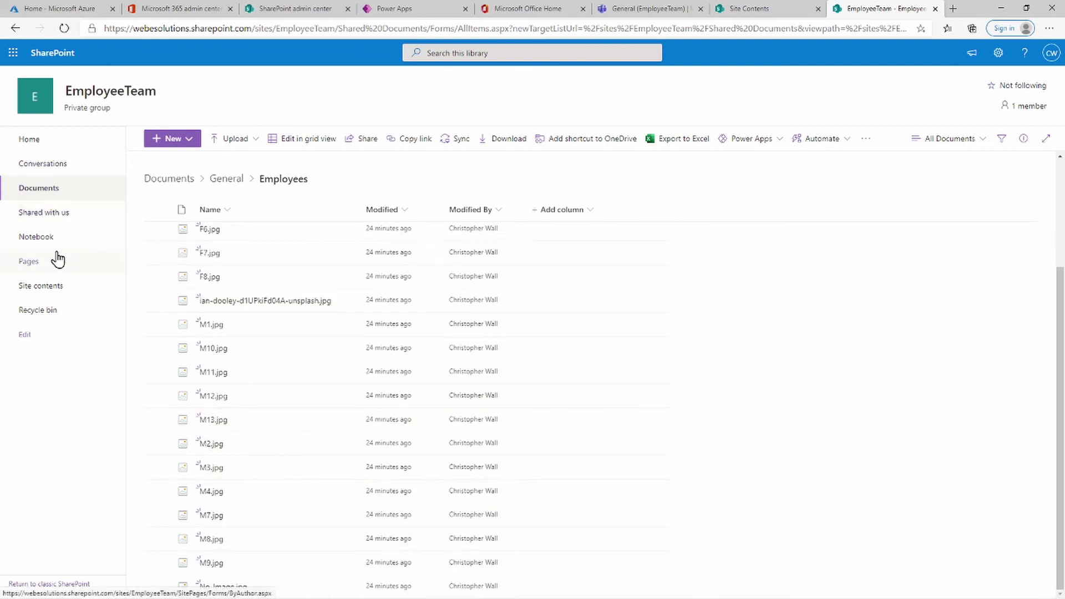
{"action": "left_click", "coordinate": [13, 34]}
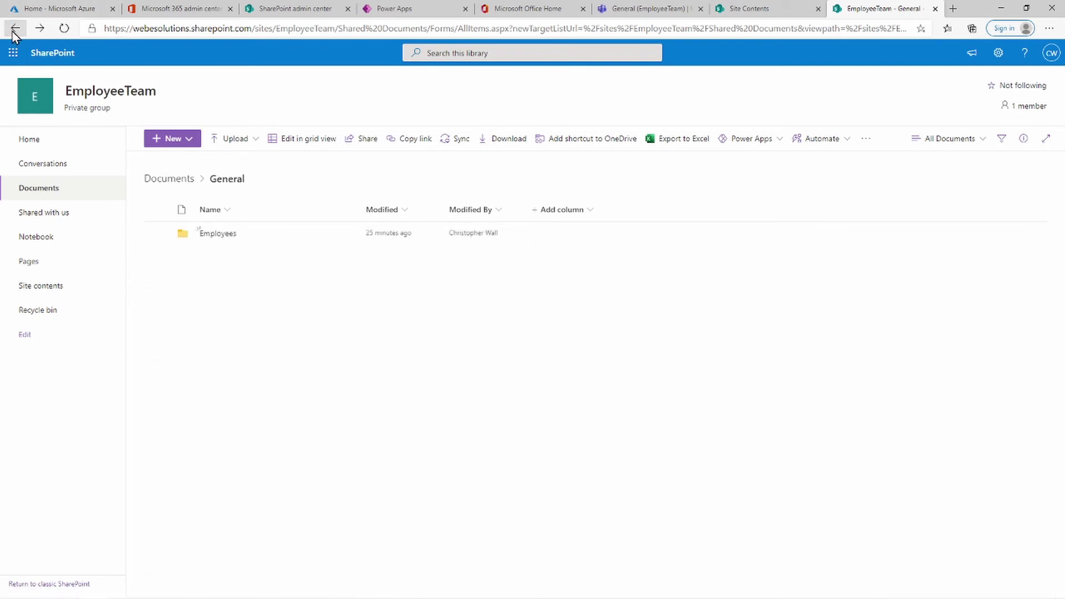
{"action": "left_click", "coordinate": [14, 34]}
{"action": "left_click", "coordinate": [15, 28]}
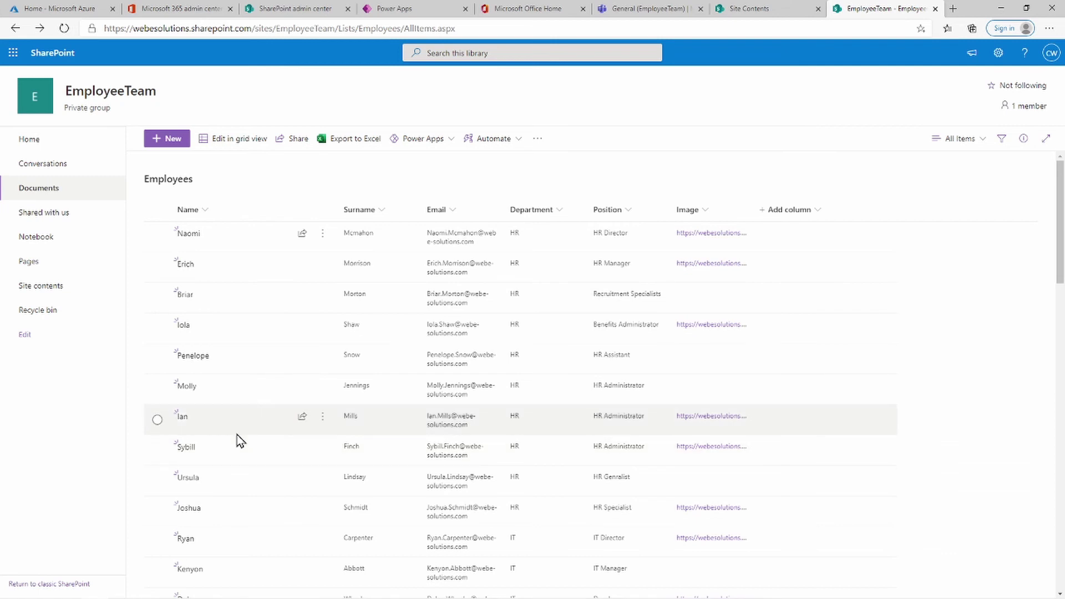
{"action": "left_click", "coordinate": [156, 271]}
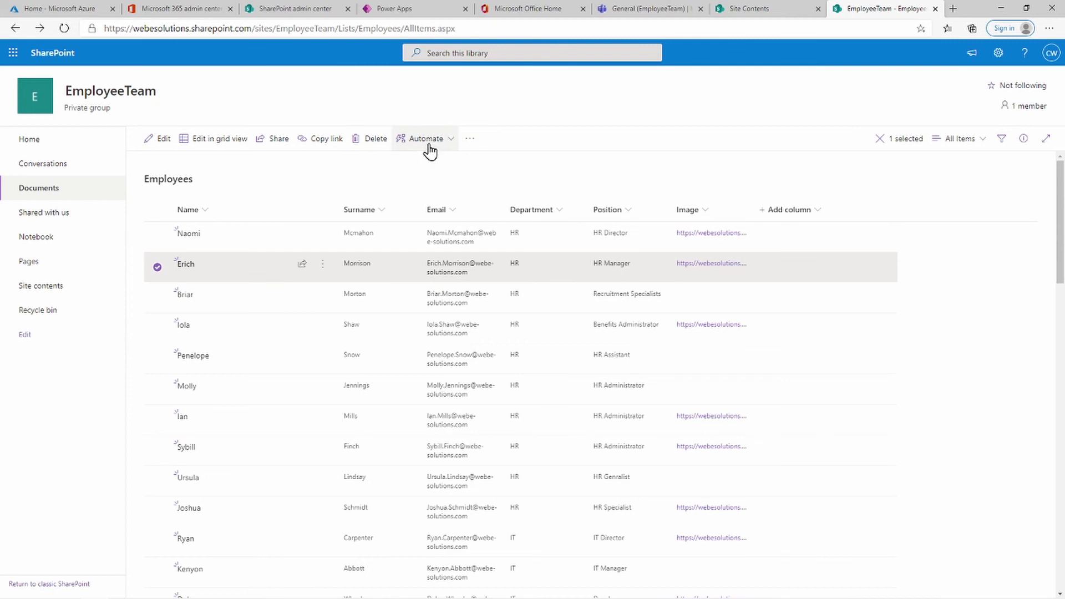
{"action": "left_click", "coordinate": [470, 141]}
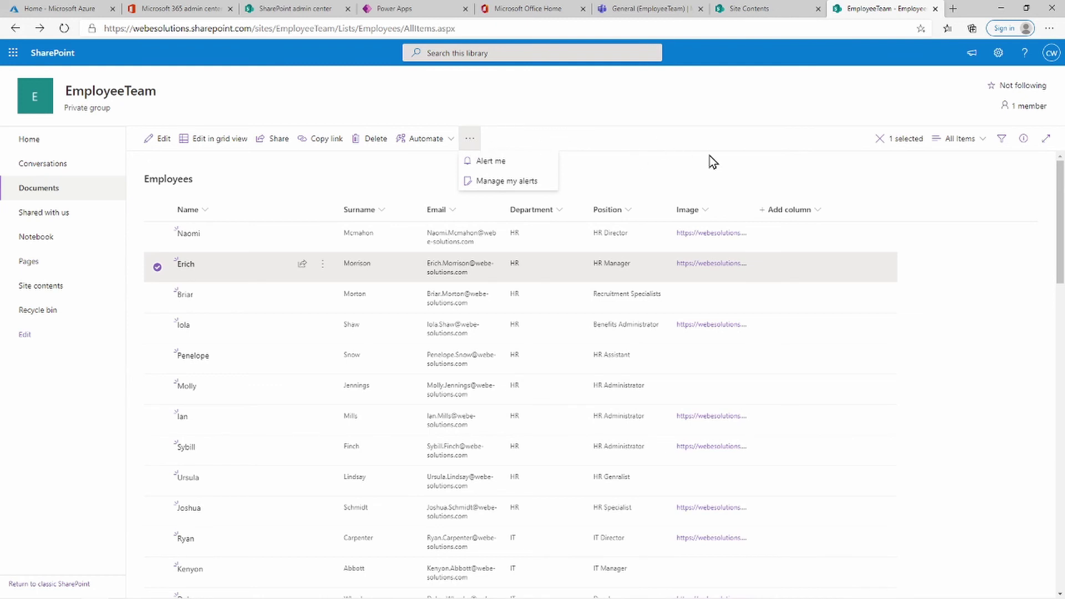
{"action": "left_click", "coordinate": [998, 53]}
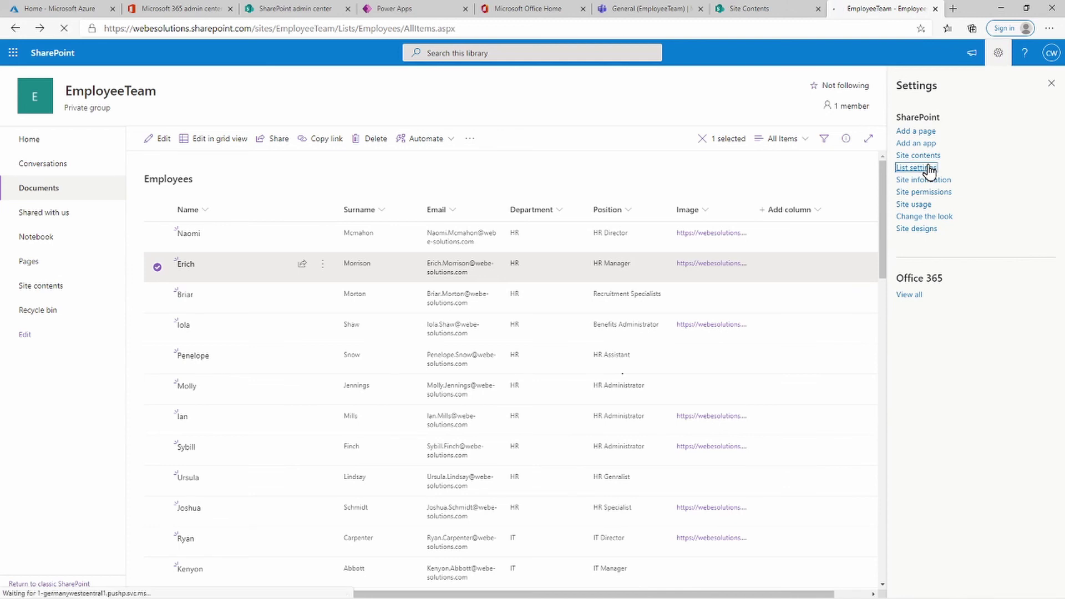
{"action": "left_click", "coordinate": [926, 167]}
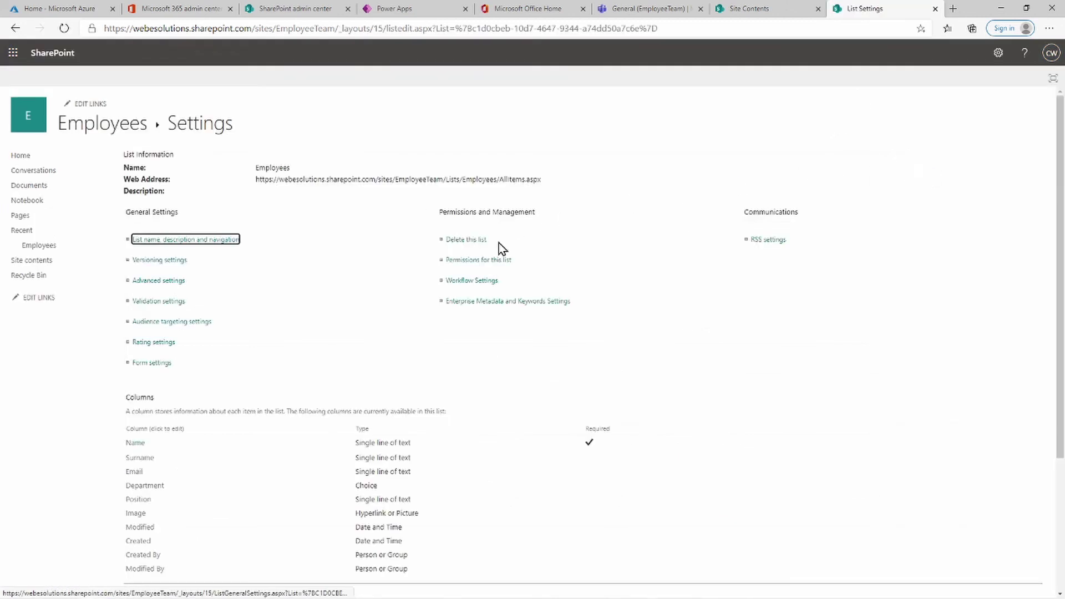
{"action": "left_click", "coordinate": [161, 260]}
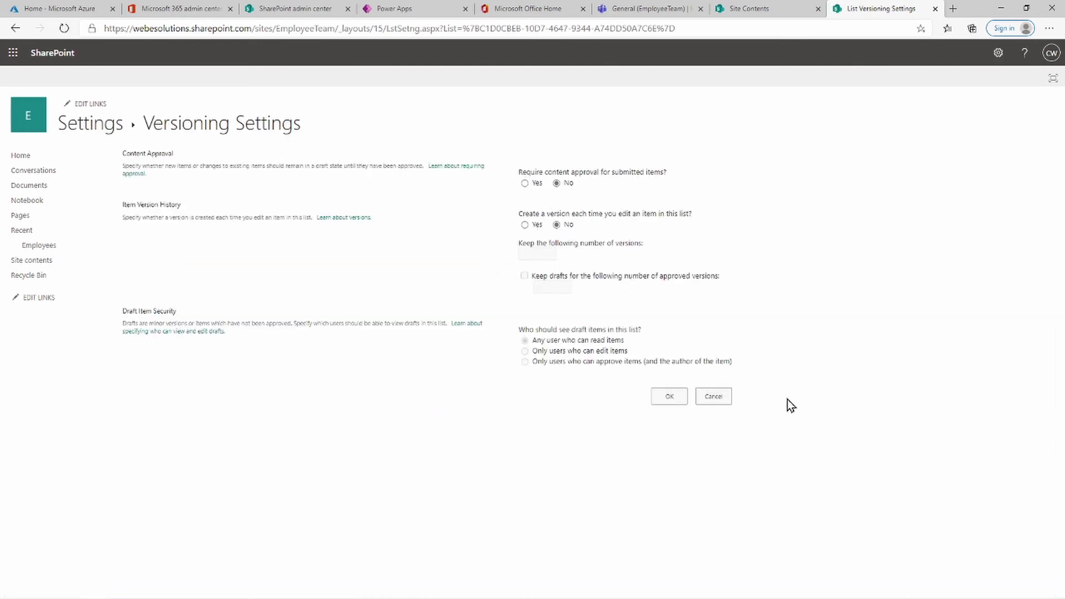
{"action": "left_click", "coordinate": [714, 397]}
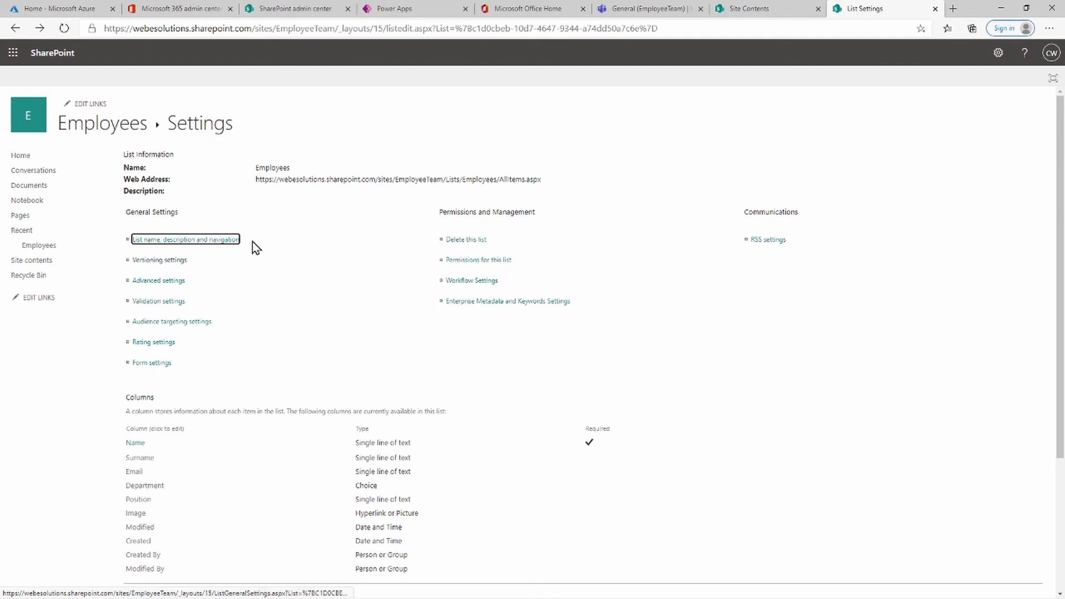
{"action": "left_click", "coordinate": [15, 29]}
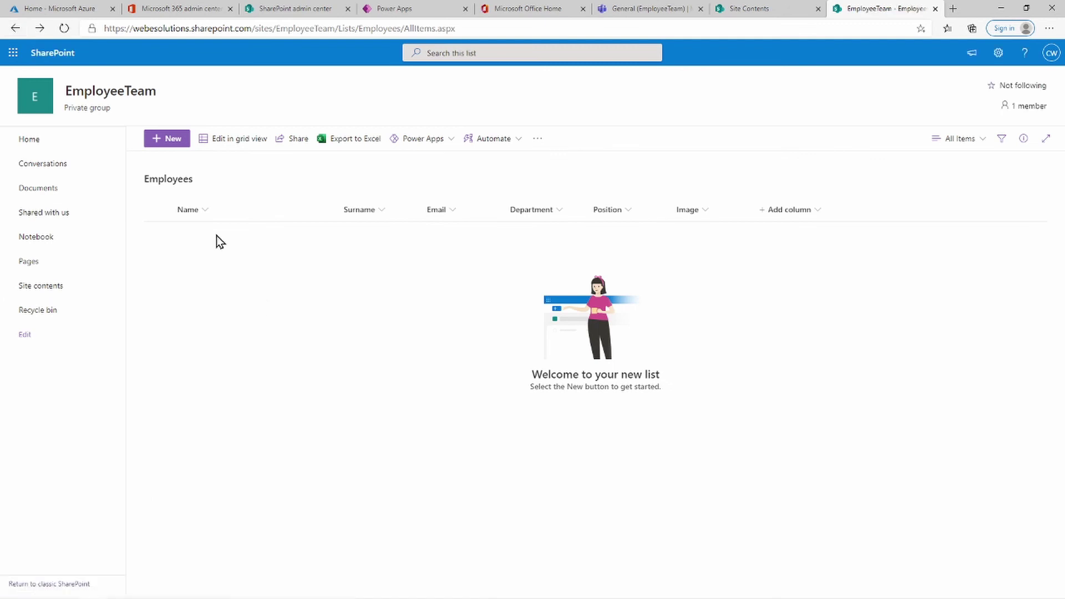
Reload the Employees list, then switch to the Teams General channel Files tab.
{"action": "left_click", "coordinate": [59, 32]}
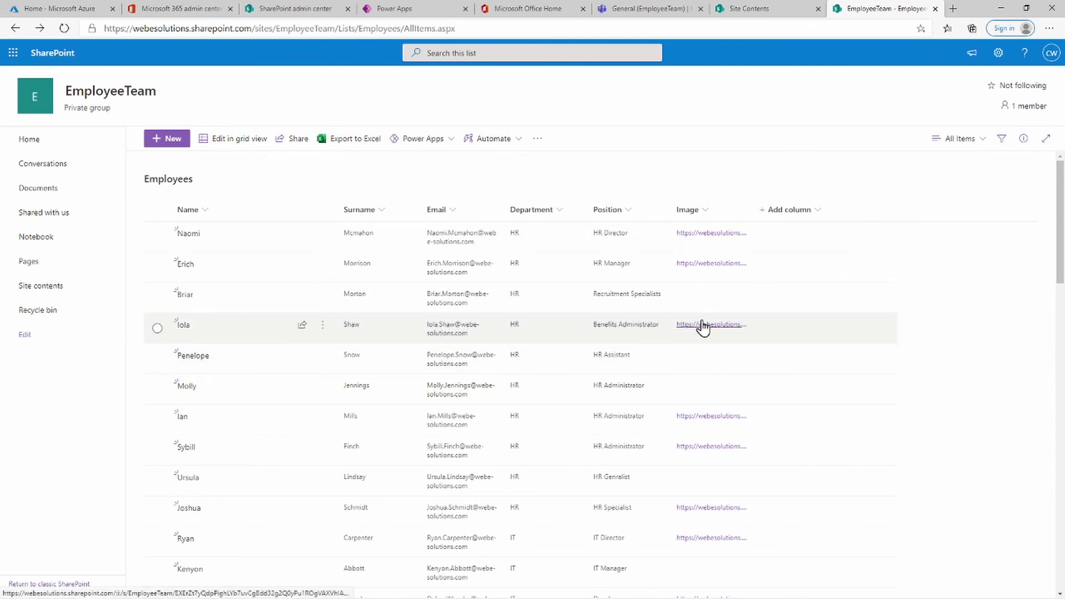
{"action": "left_click", "coordinate": [643, 13]}
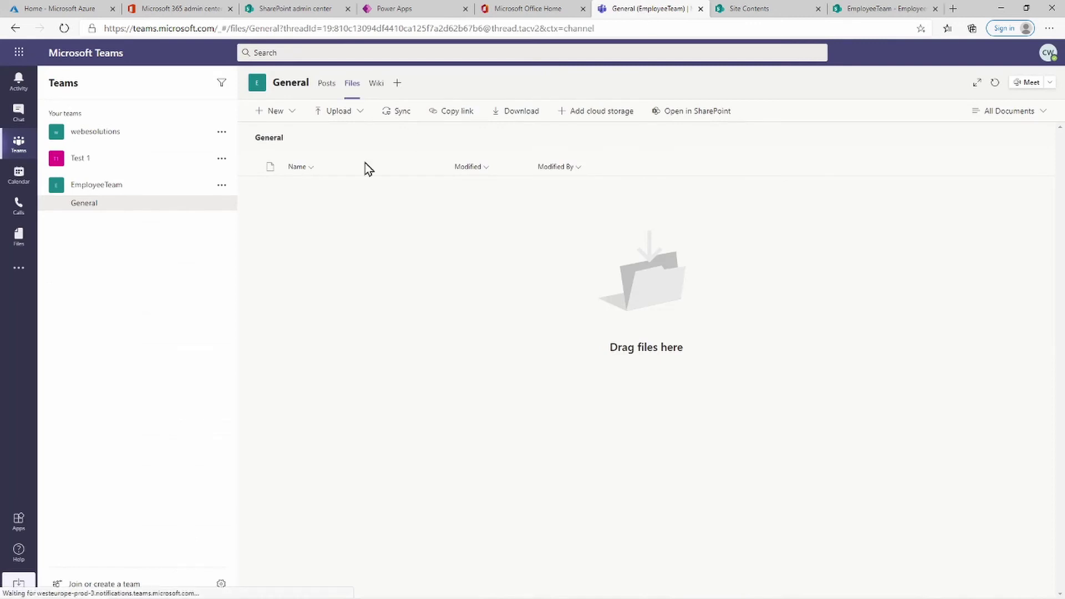
Browse the Employees photo folder in EmployeeTeam's General channel files, then return to SharePoint site contents.
{"action": "left_click", "coordinate": [88, 209]}
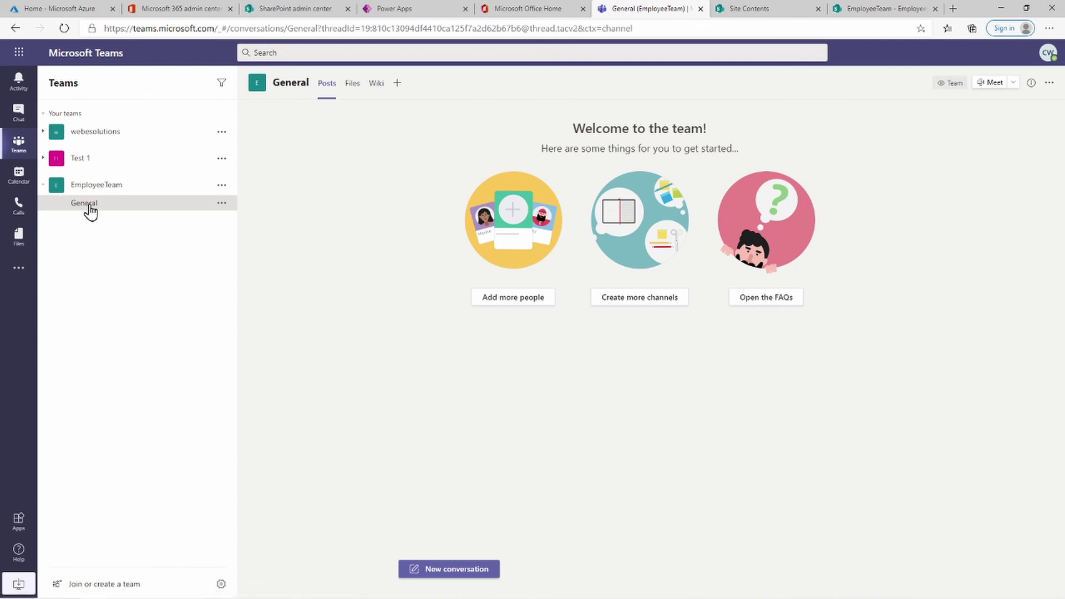
{"action": "left_click", "coordinate": [353, 84]}
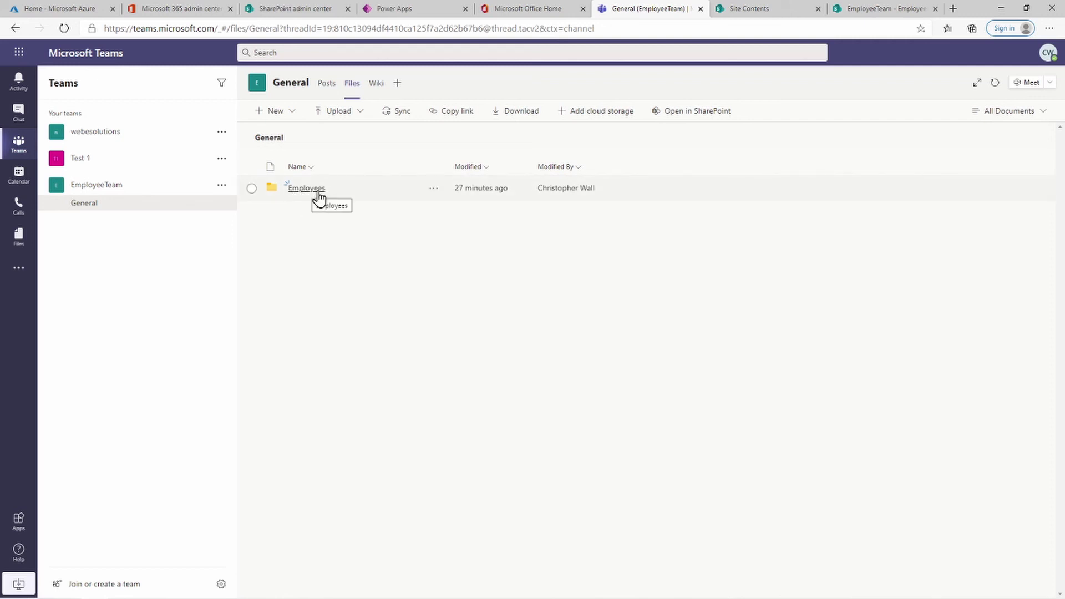
{"action": "left_click", "coordinate": [311, 189]}
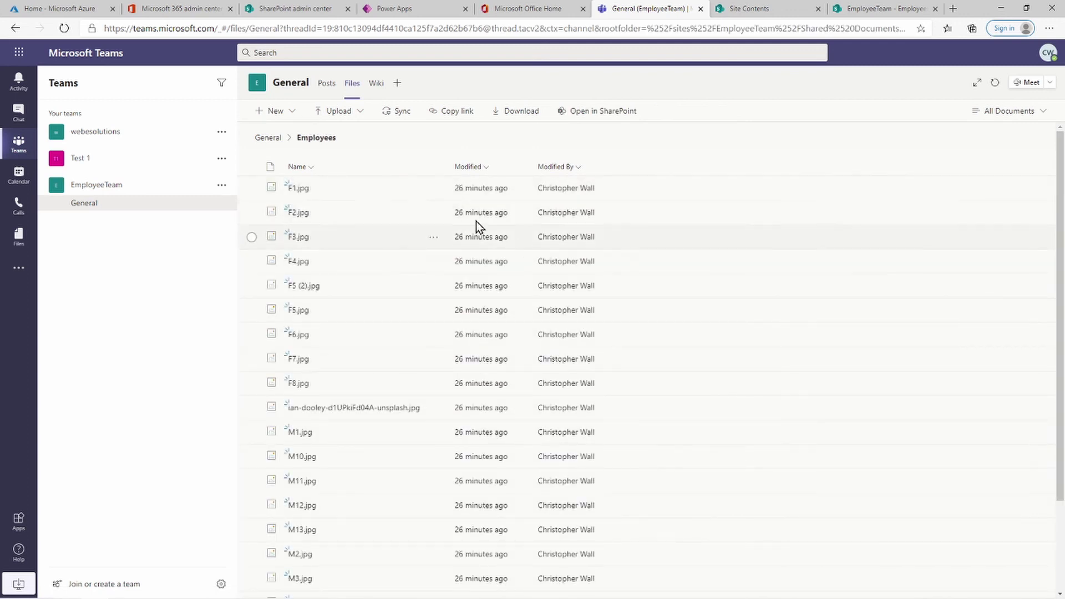
{"action": "scroll", "coordinate": [435, 311], "scroll_direction": "down", "scroll_amount": 2}
{"action": "scroll", "coordinate": [423, 458], "scroll_direction": "up", "scroll_amount": 2}
{"action": "left_click", "coordinate": [783, 12]}
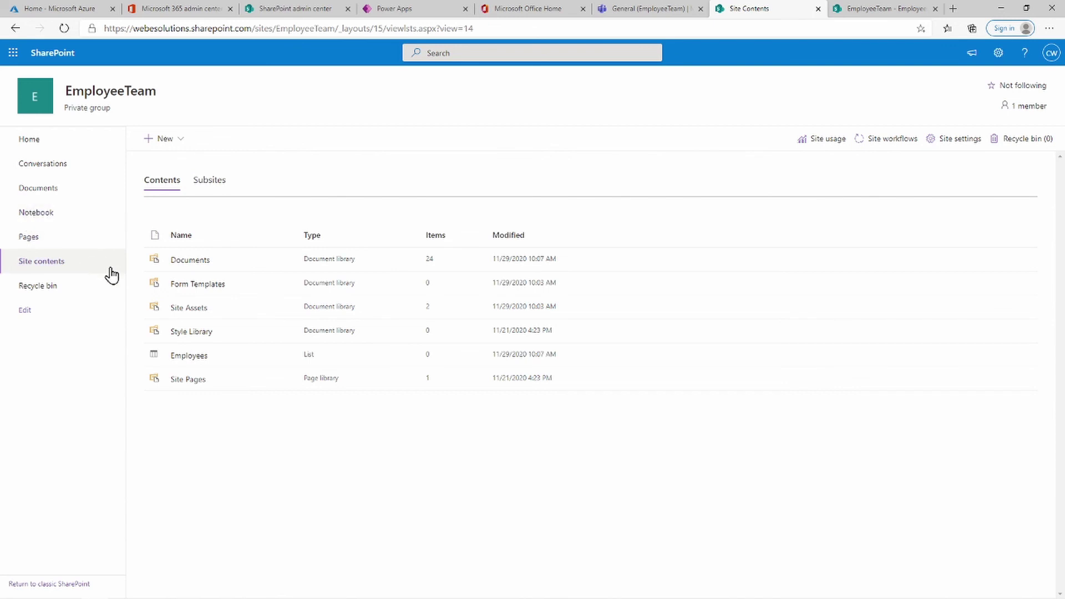
Browse the SharePoint Documents library into the General folder and back to its top level.
{"action": "left_click", "coordinate": [190, 261]}
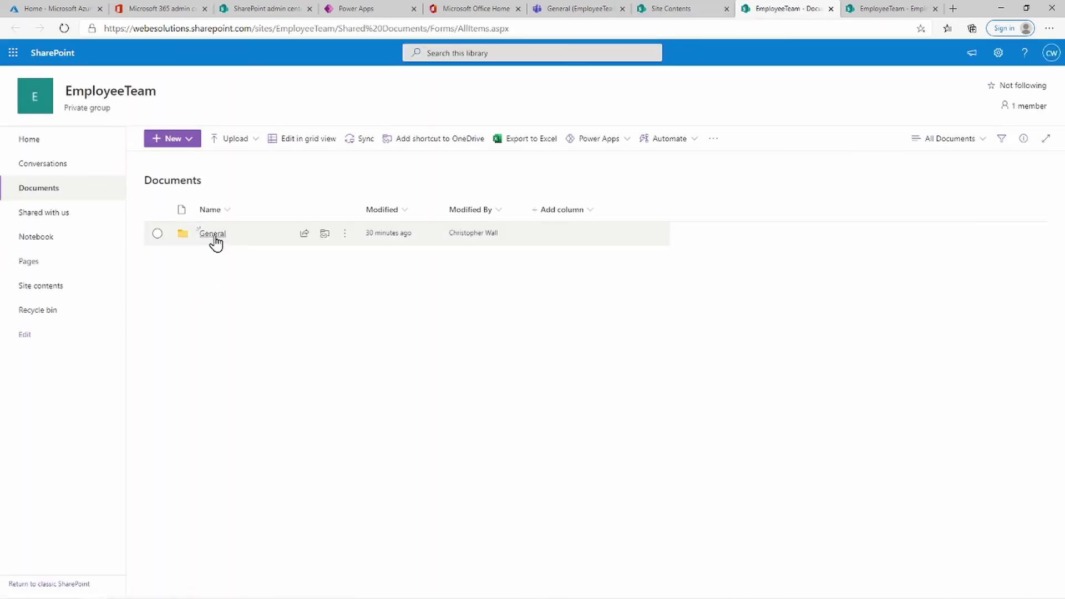
{"action": "left_click", "coordinate": [213, 240]}
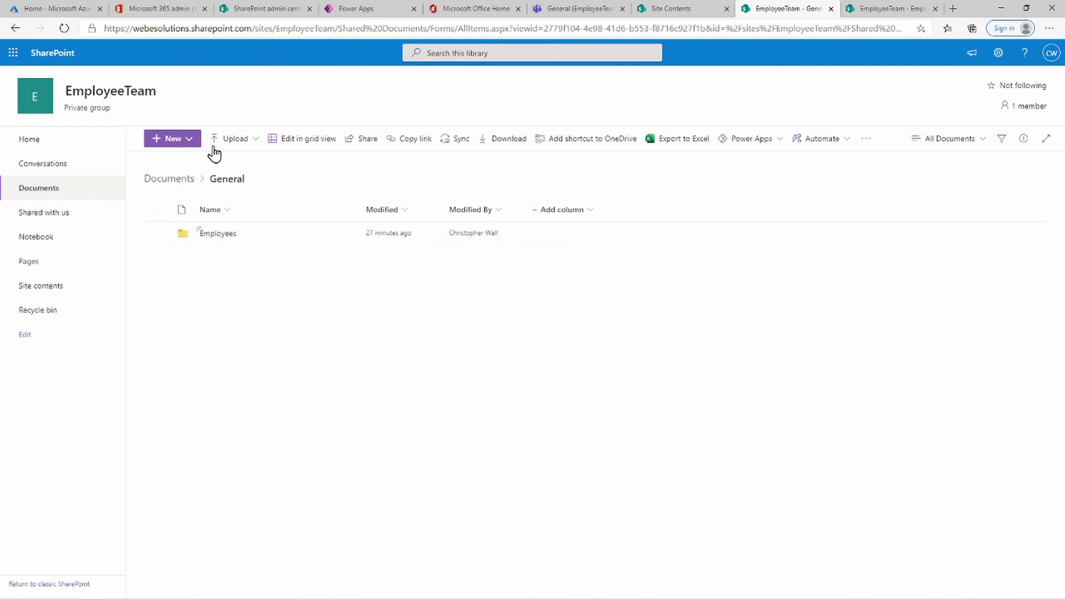
{"action": "left_click", "coordinate": [161, 181]}
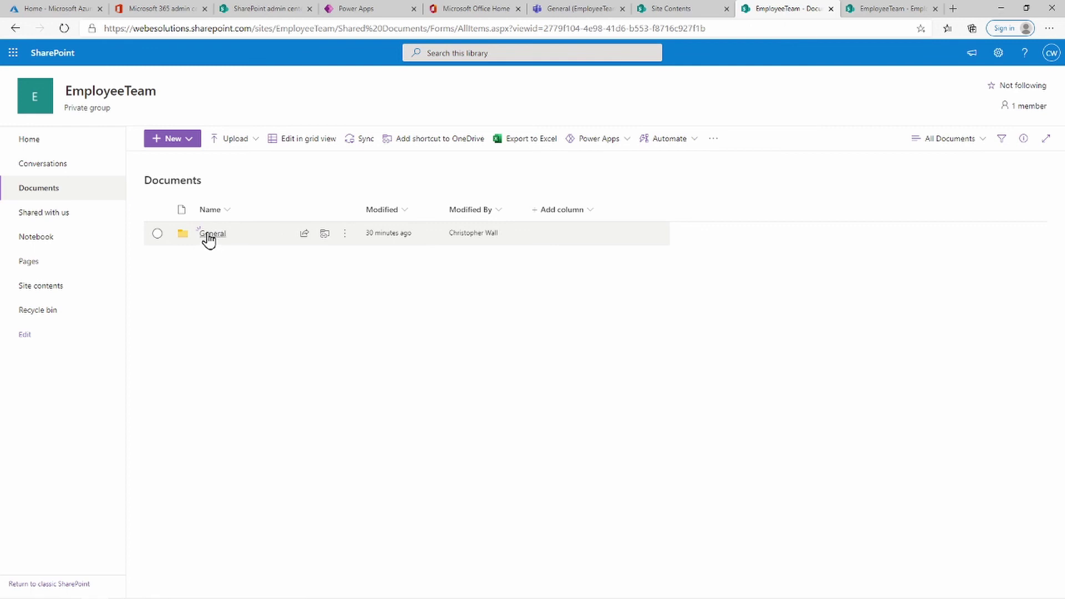
Review the Teams photos, site contents and Documents tabs, ending on the Employees list.
{"action": "left_click", "coordinate": [572, 8]}
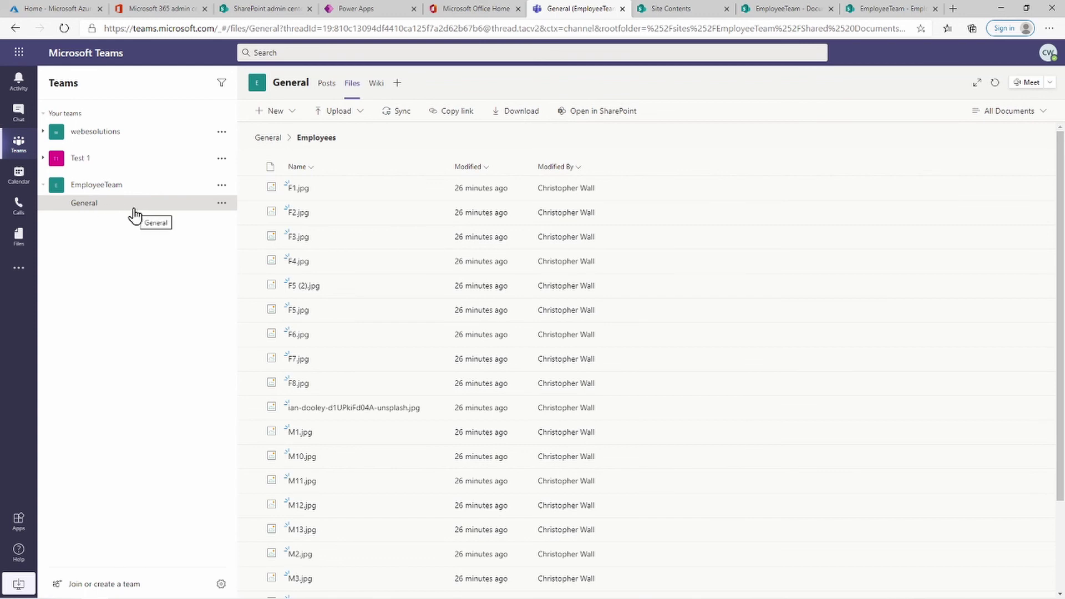
{"action": "left_click", "coordinate": [662, 10]}
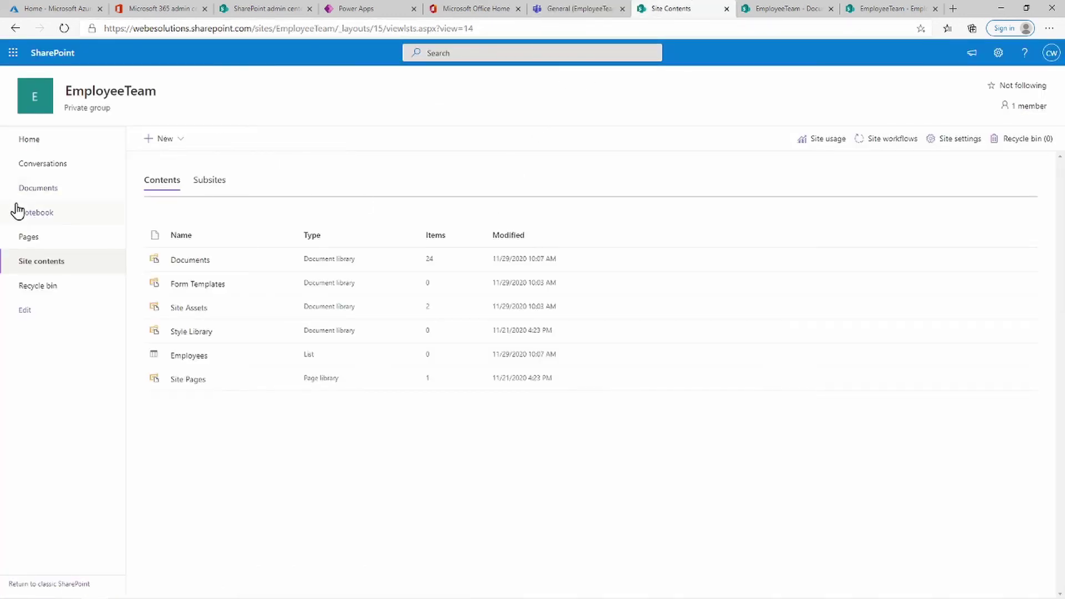
{"action": "left_click", "coordinate": [768, 9]}
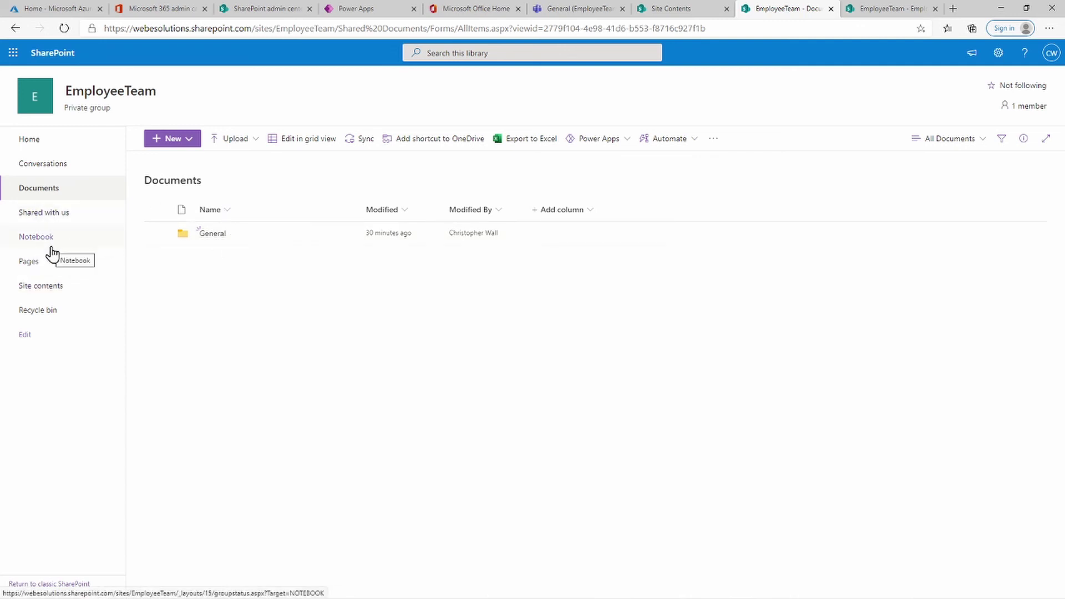
{"action": "left_click", "coordinate": [885, 10]}
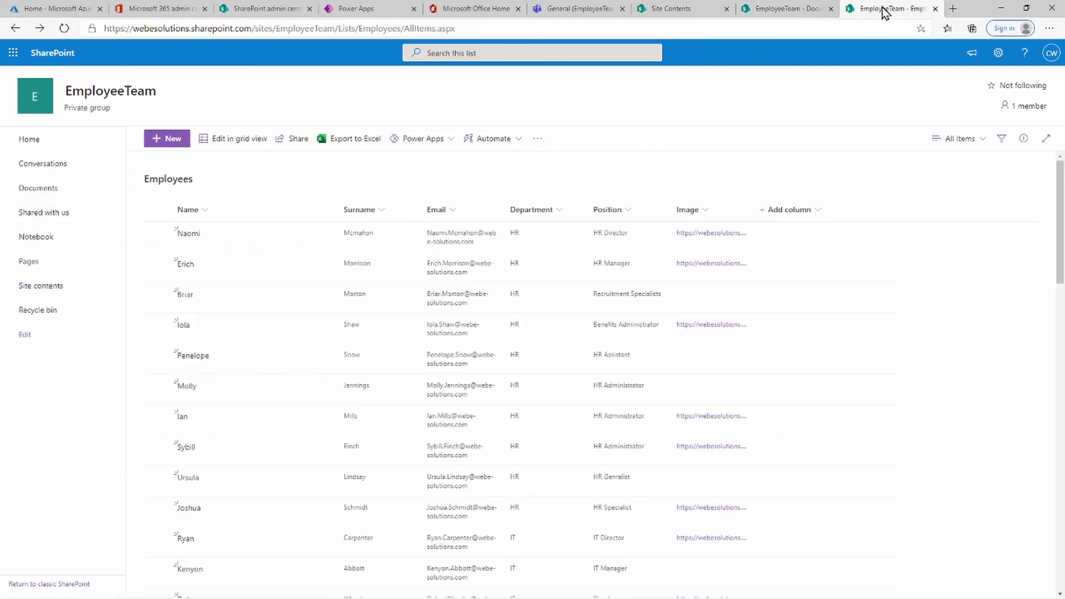